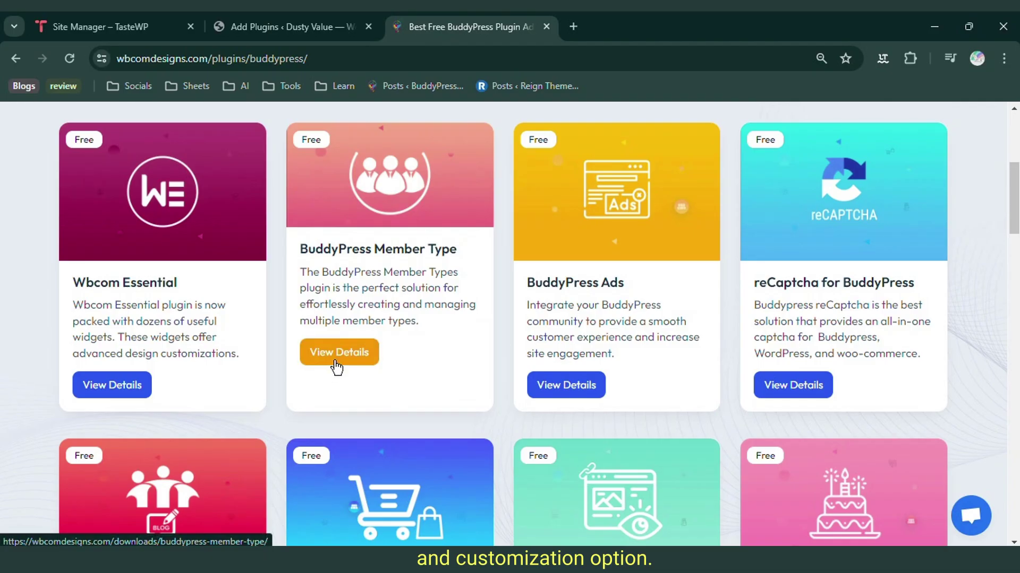
View the details page of the free BuddyPress Member Type plugin.
click(341, 361)
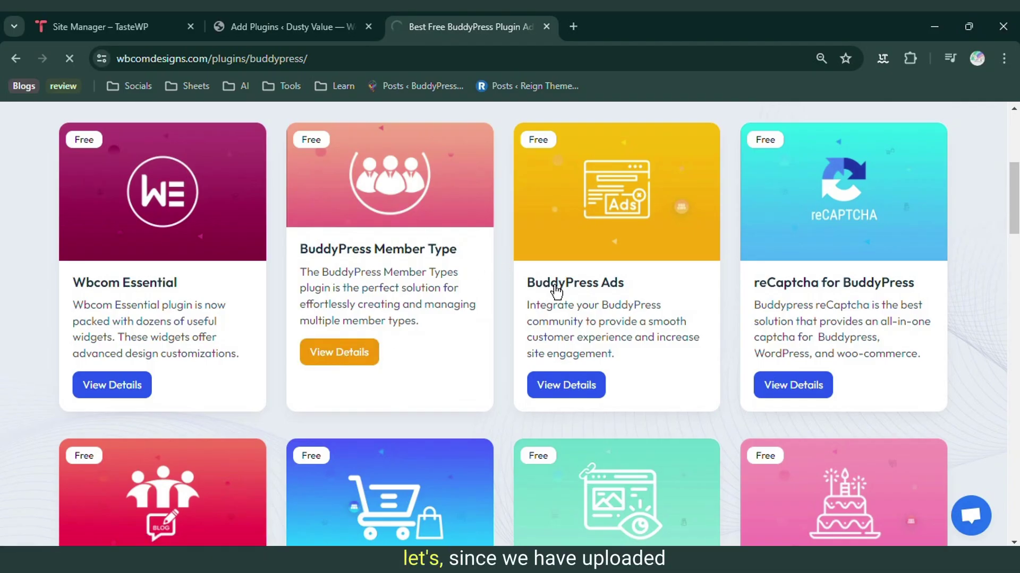
scroll(412, 286, down, 3)
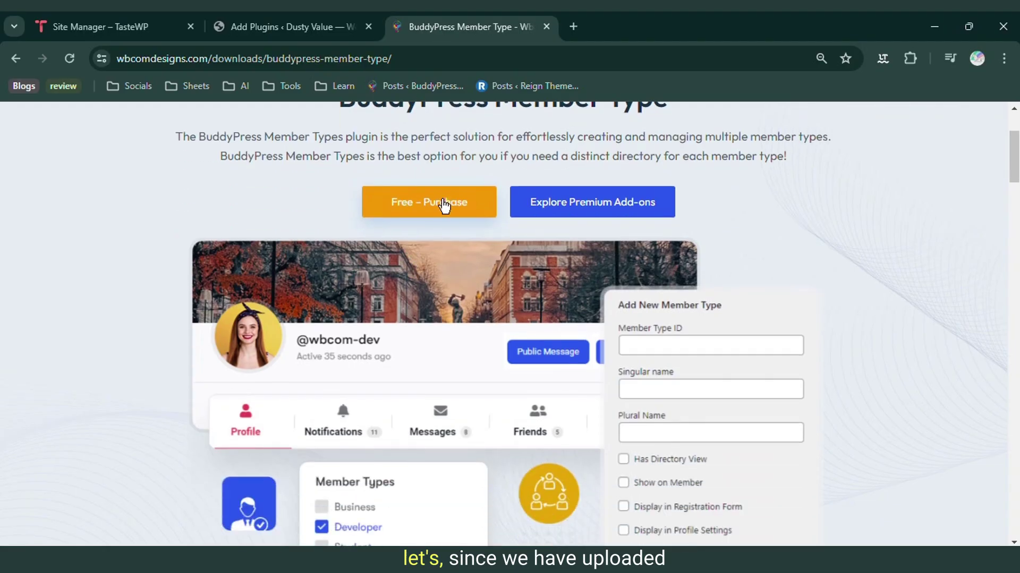
Return to the site's Add Plugins page, install the chosen buddypress-member-type.zip and activate the plugin.
click(268, 22)
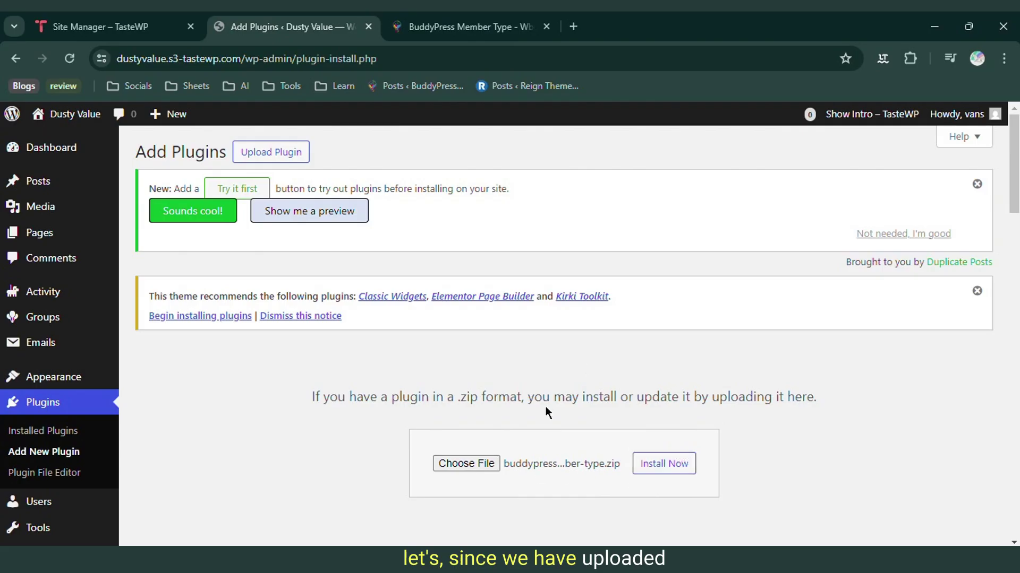
scroll(693, 470, down, 3)
click(670, 314)
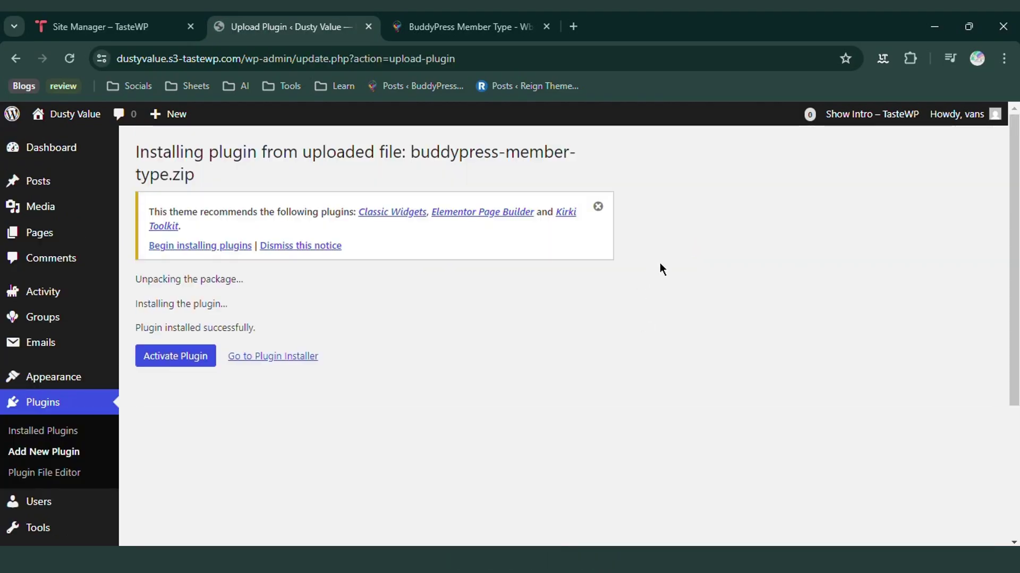
click(183, 360)
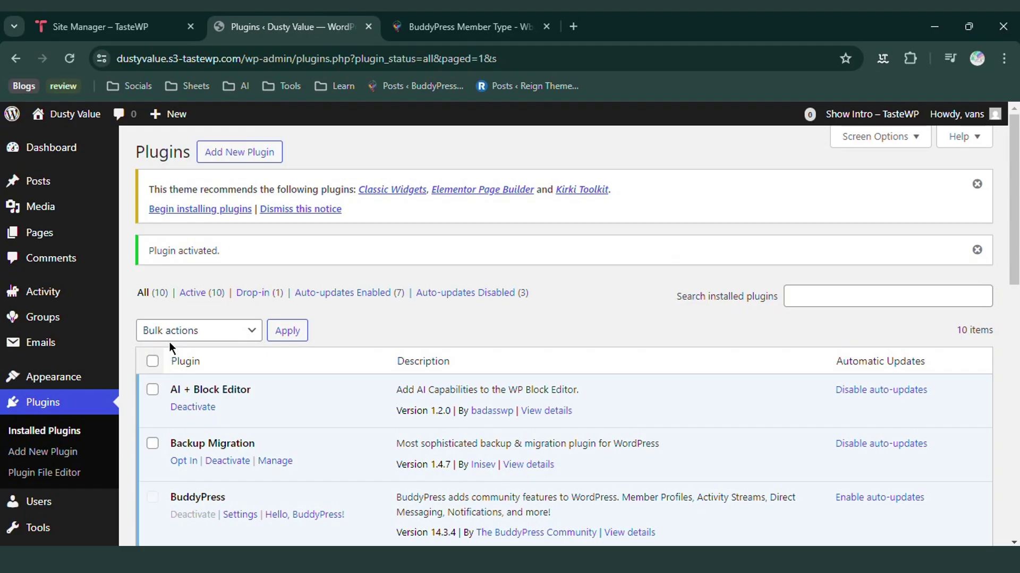
Open the Member Types management page for the site's users.
scroll(308, 321, down, 2)
scroll(297, 292, down, 10)
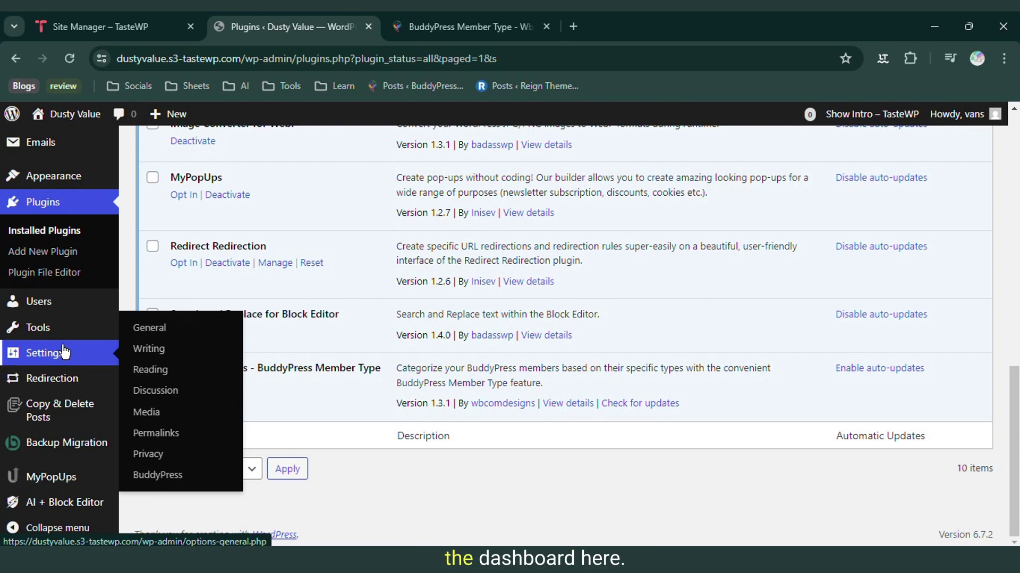
mouse_move(54, 335)
mouse_move(53, 303)
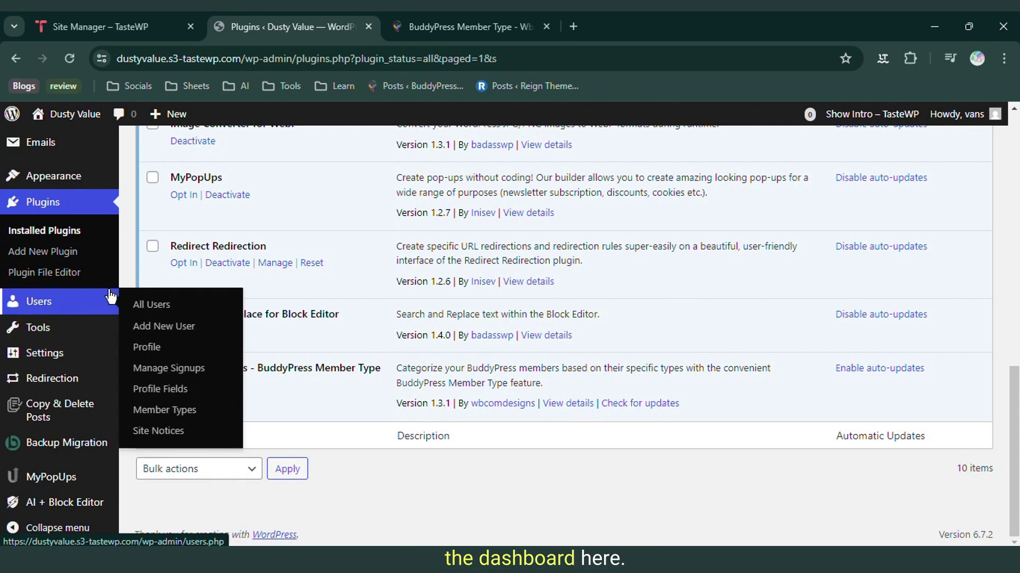
click(177, 419)
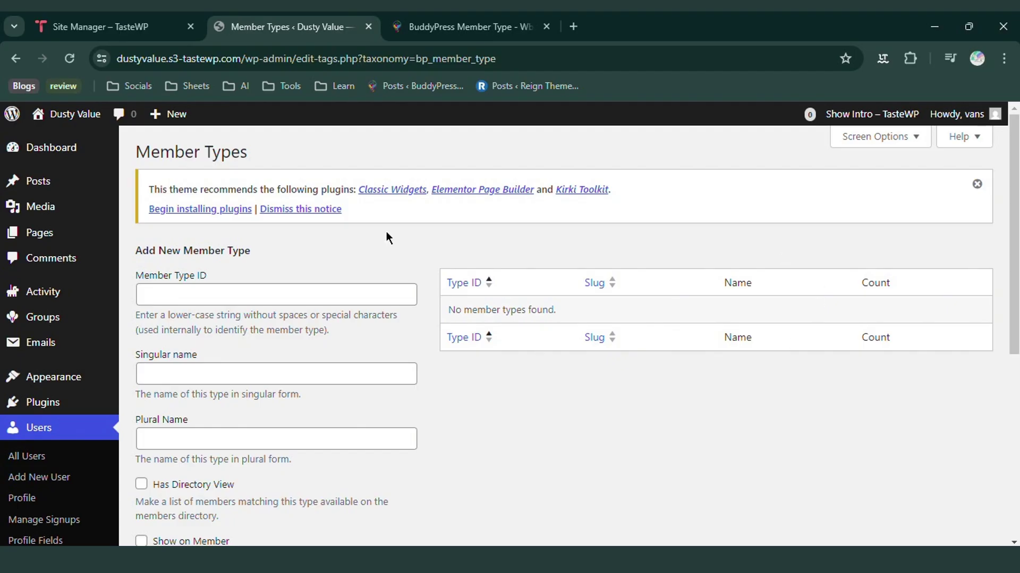
Fill in the new member type with the ID poets, singular name poet and plural name poets.
click(253, 303)
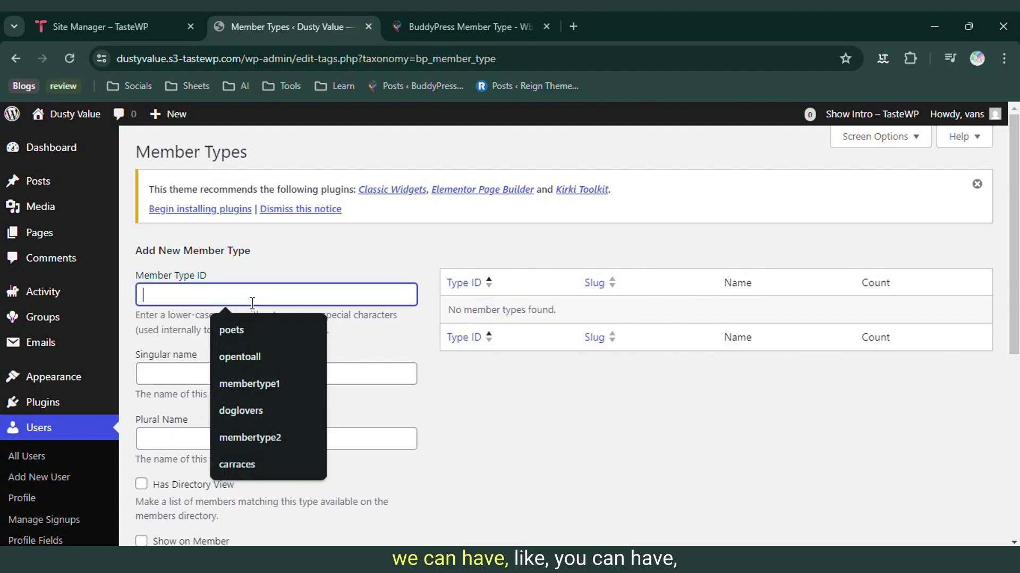
click(262, 333)
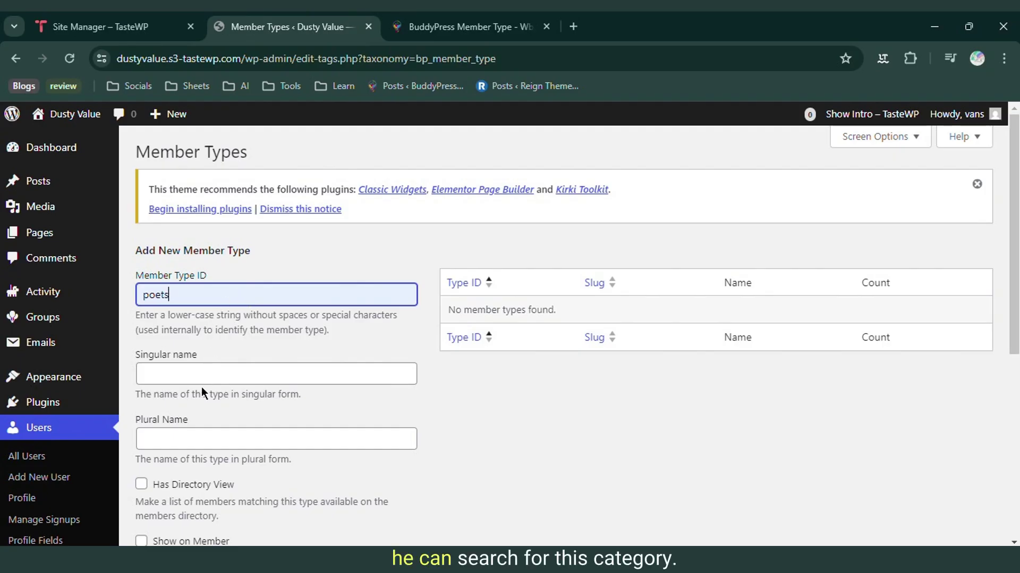
double_click(210, 295)
key(ctrl+c)
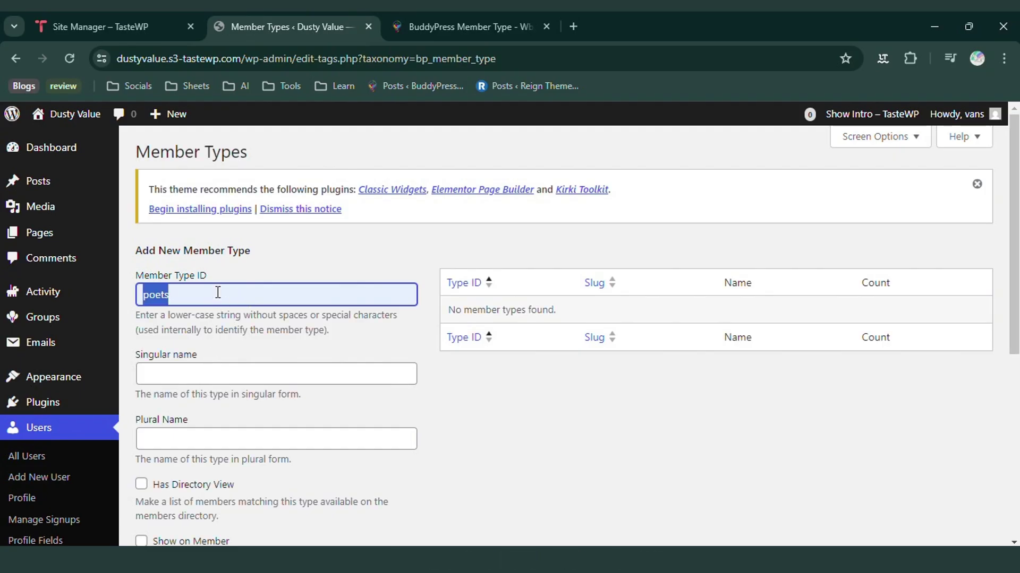
click(197, 373)
key(ctrl+v)
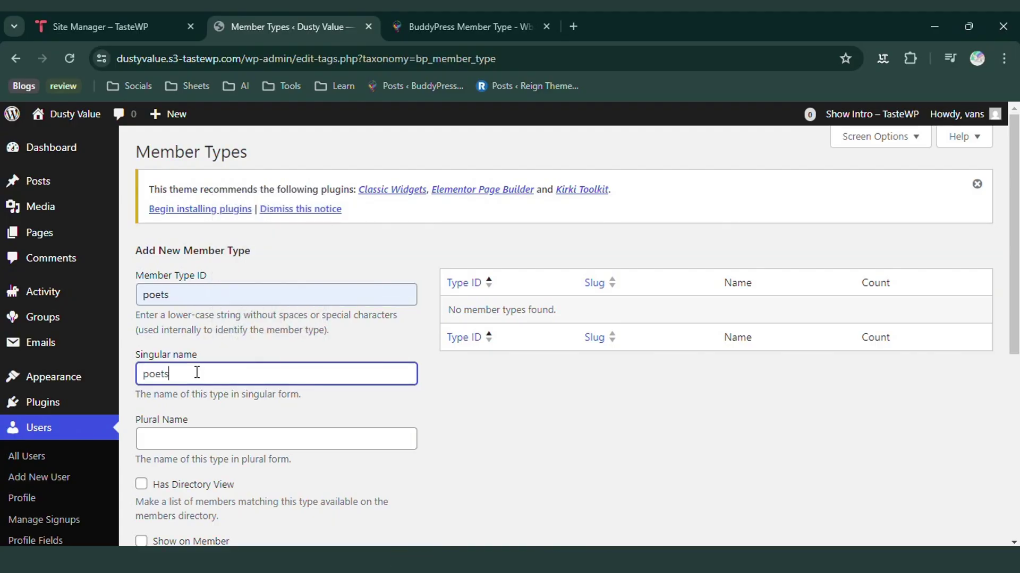
key(BackSpace)
click(168, 435)
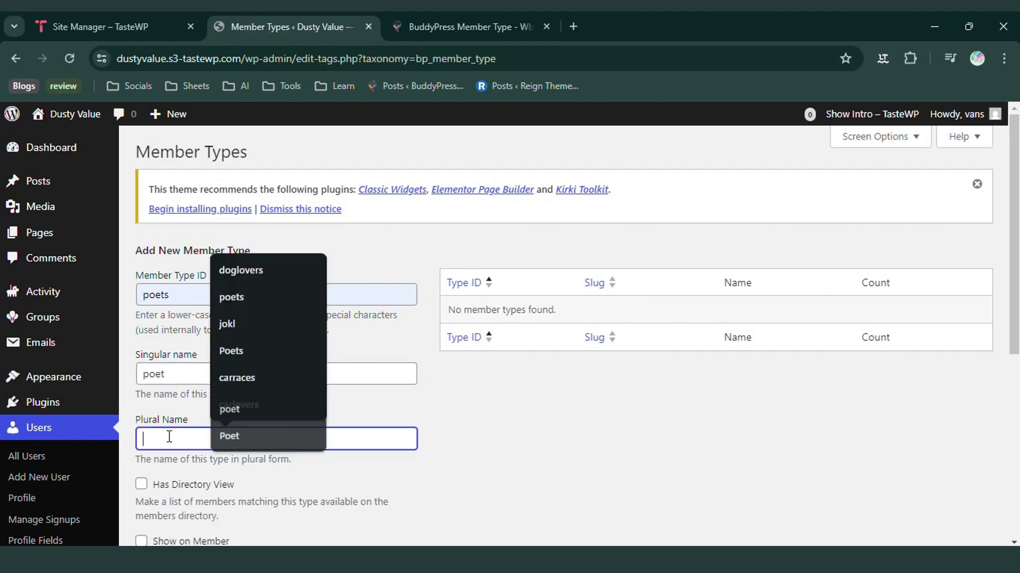
key(ctrl+v)
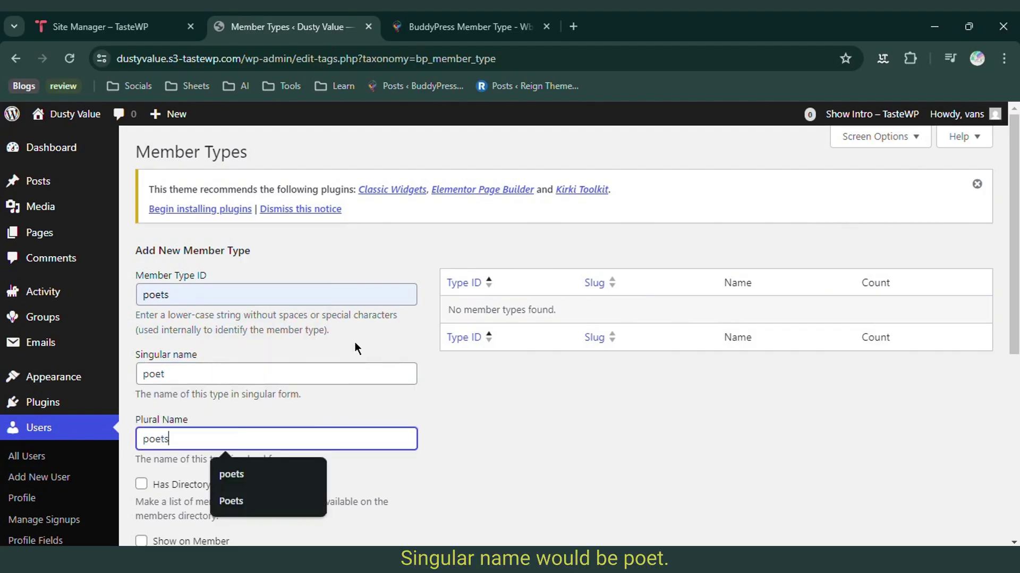
click(561, 415)
Enable Has Directory View and Show on Member for the new member type.
scroll(171, 424, down, 5)
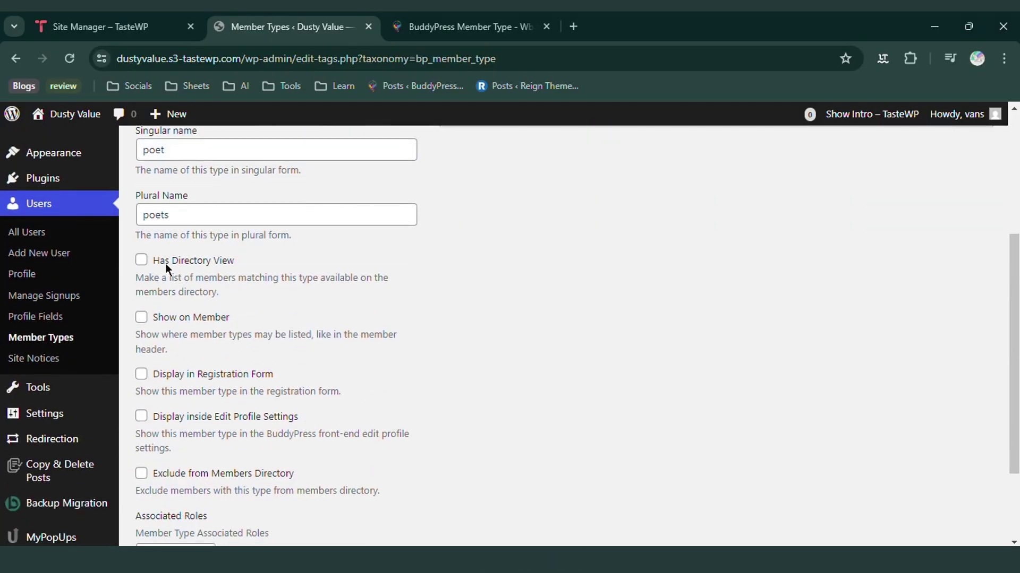
click(141, 260)
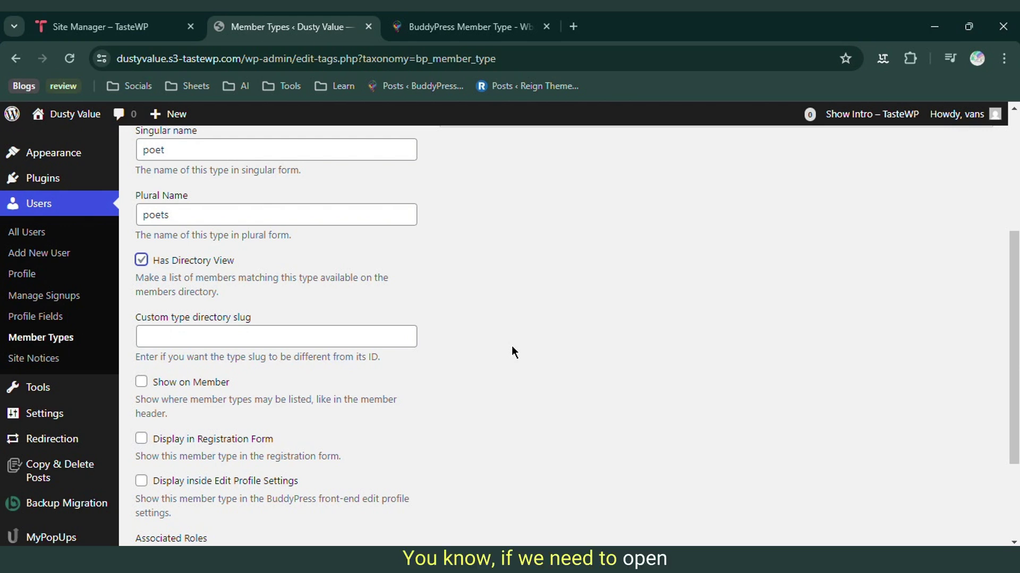
scroll(445, 247, down, 3)
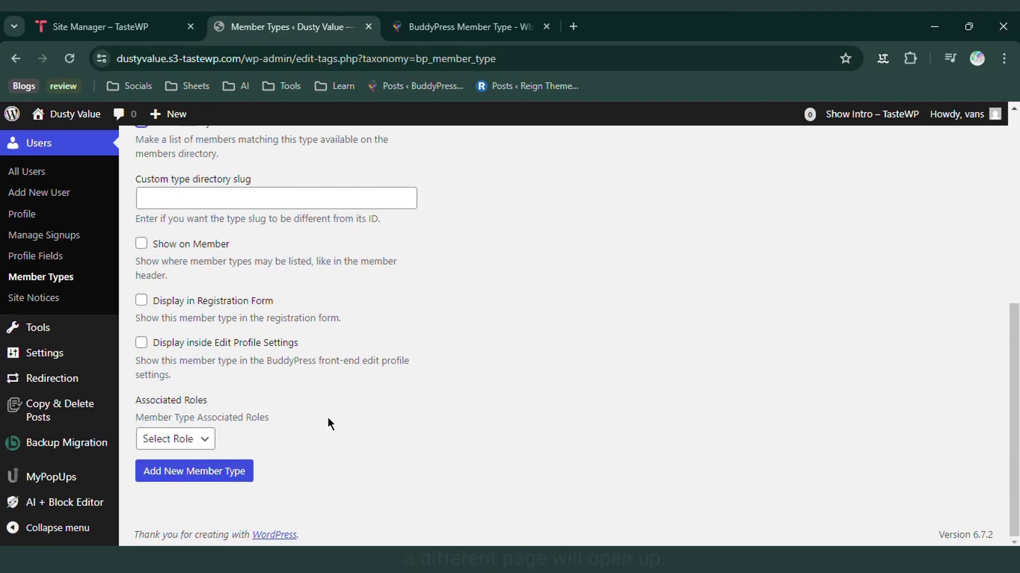
scroll(181, 257, up, 2)
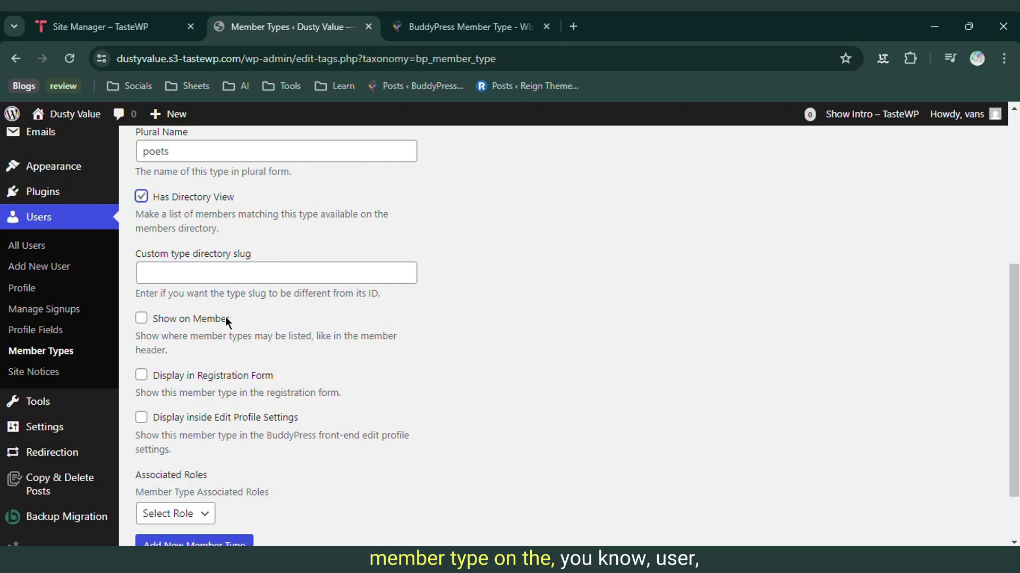
click(141, 318)
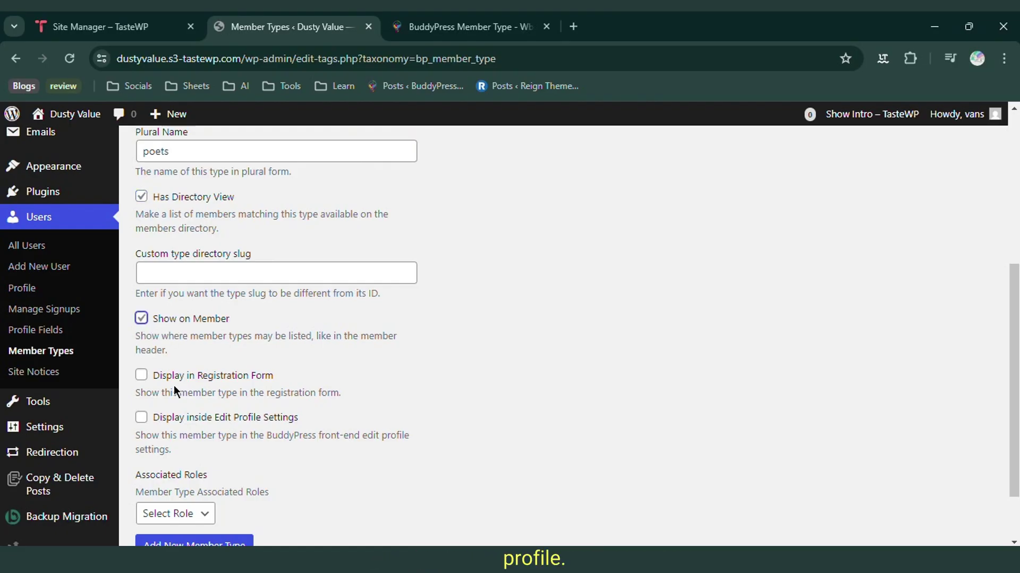
Enable Display in Registration Form, Pre-select on registration and Display inside Edit Profile Settings, and add the new member type.
scroll(149, 388, down, 1)
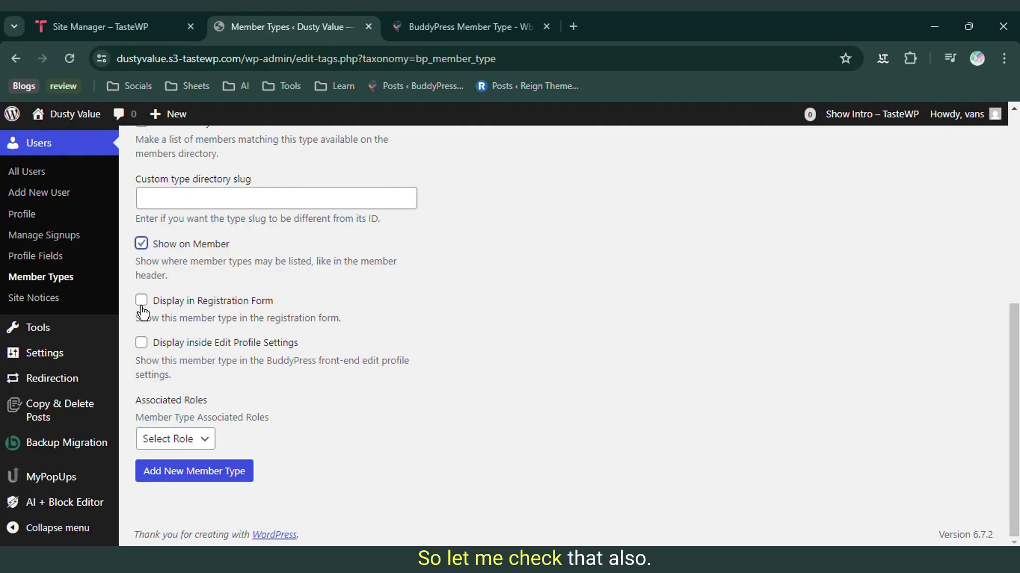
click(142, 302)
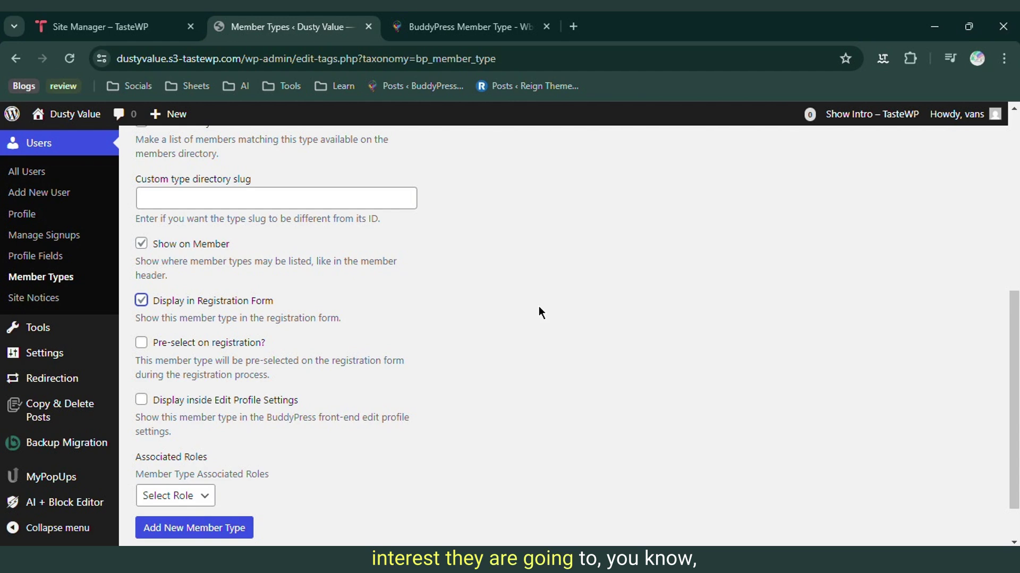
click(141, 343)
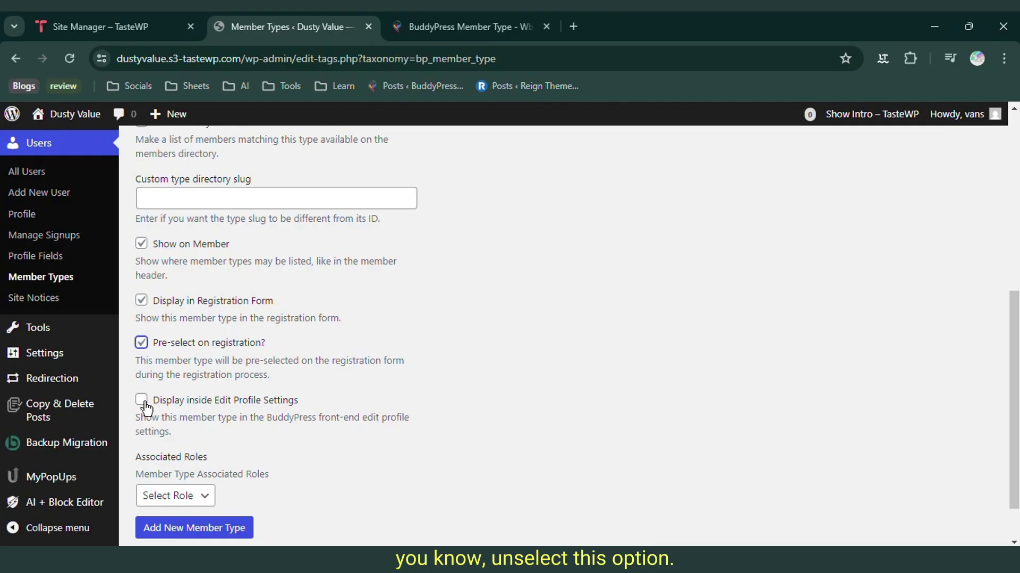
click(140, 402)
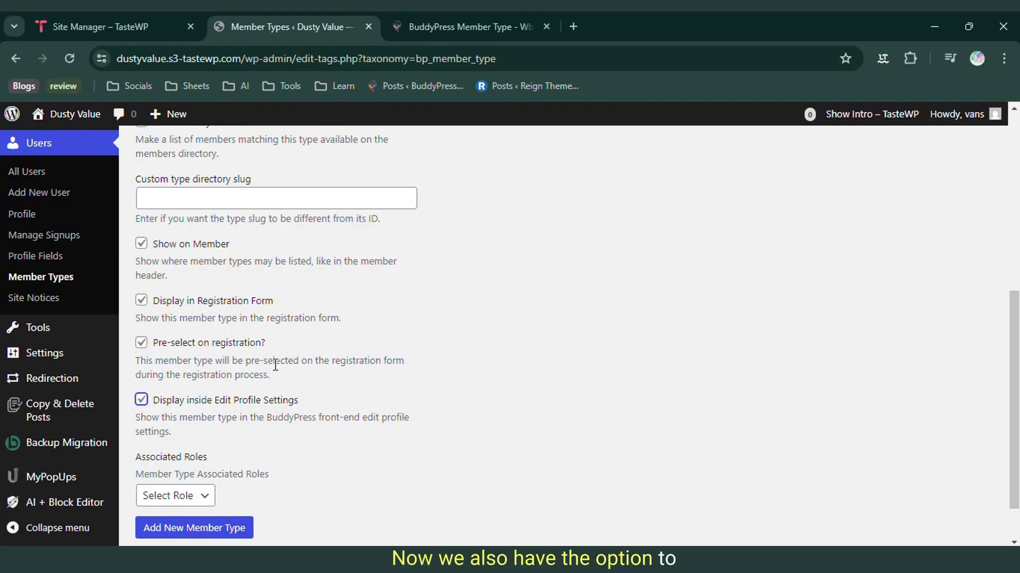
scroll(275, 365, down, 1)
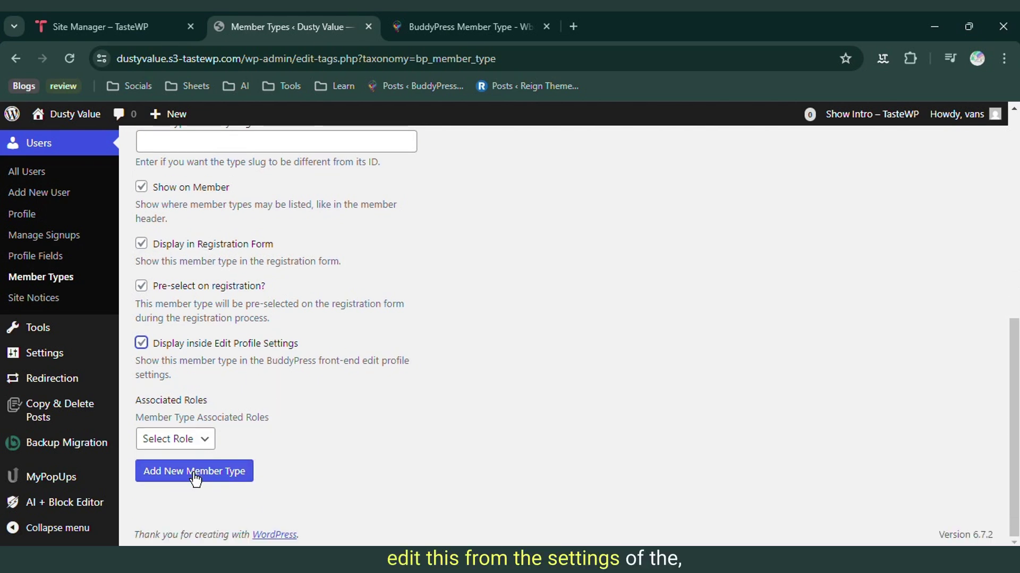
click(230, 474)
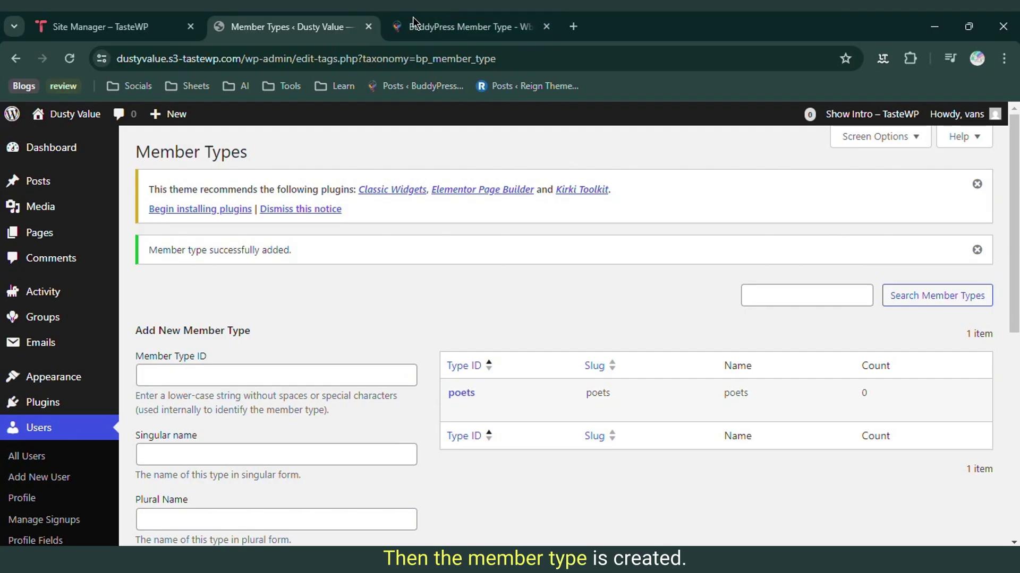
Open the site's front end in a new browser tab and switch to it.
mouse_move(75, 114)
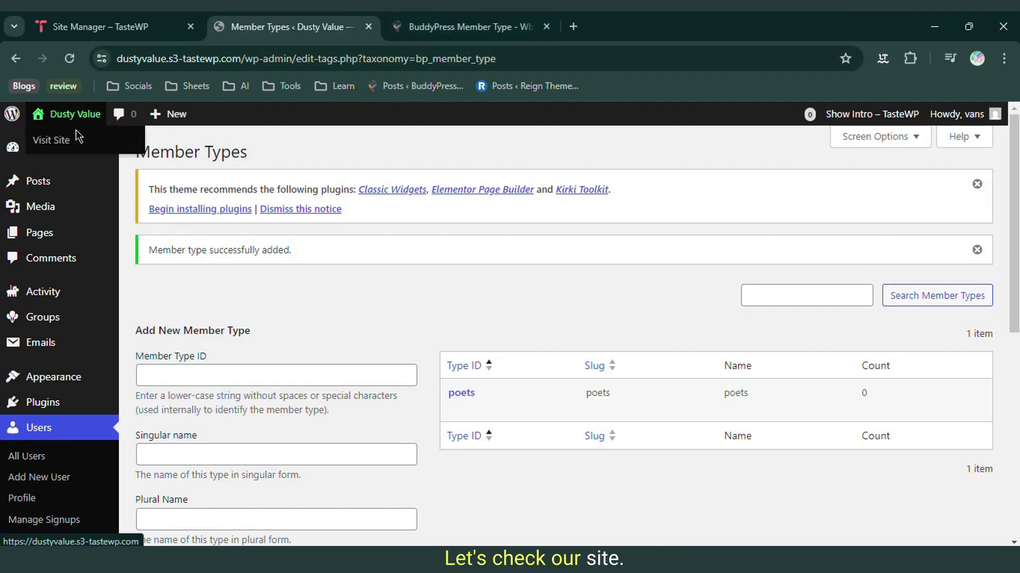
right_click(77, 140)
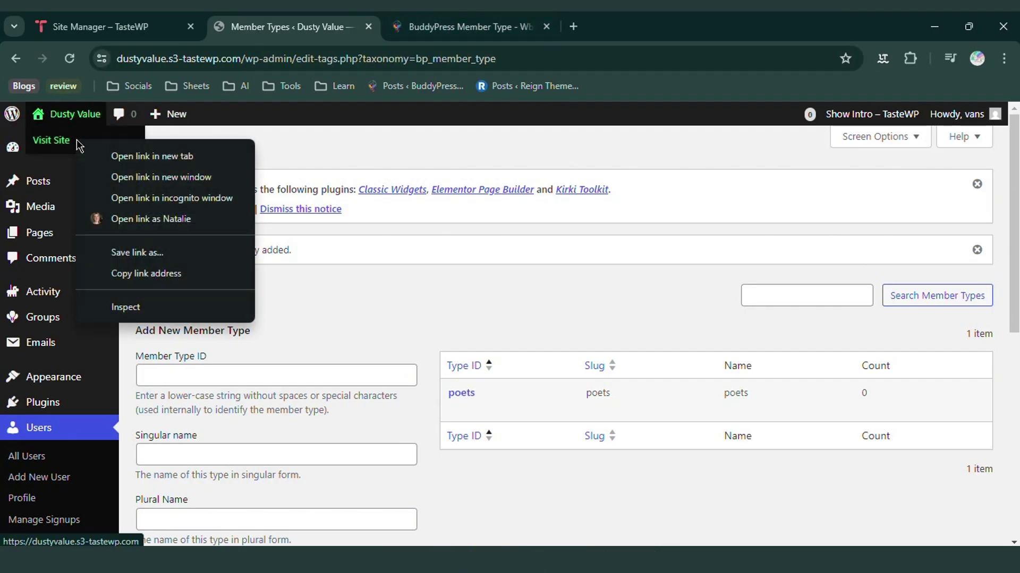
click(131, 159)
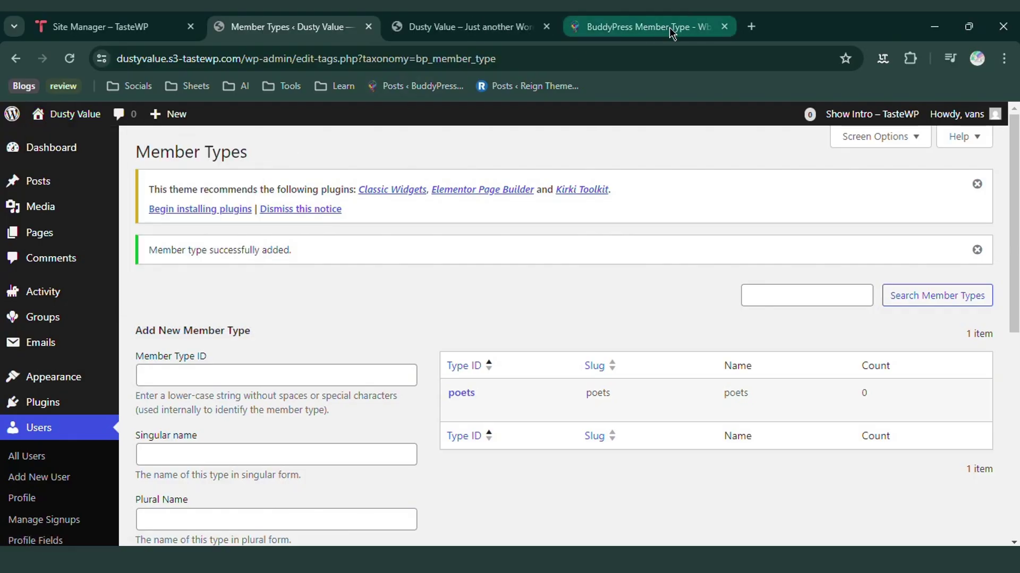
click(399, 27)
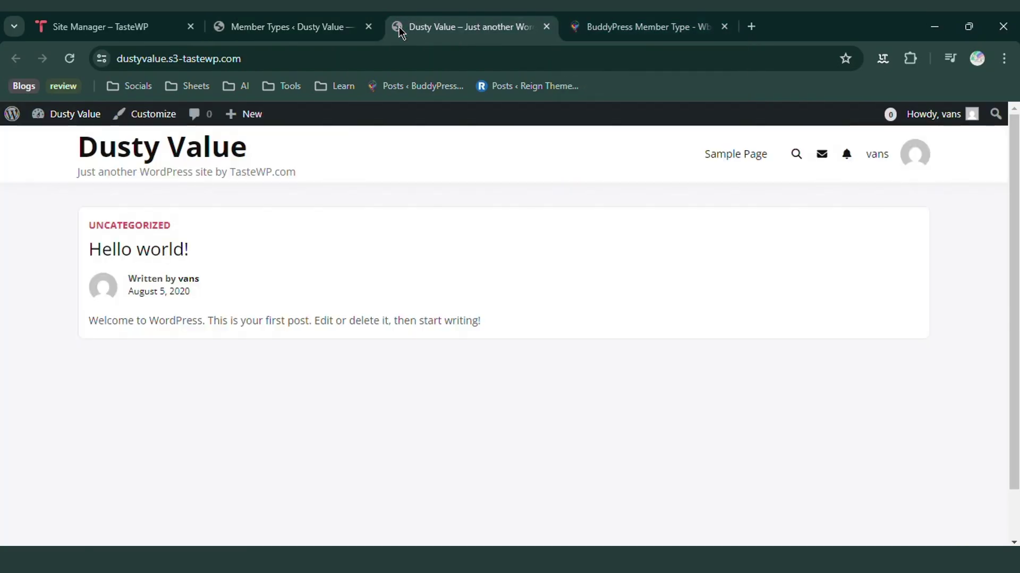
Go to the site's /members page and look through the member directory for the new member type.
click(319, 54)
click(325, 56)
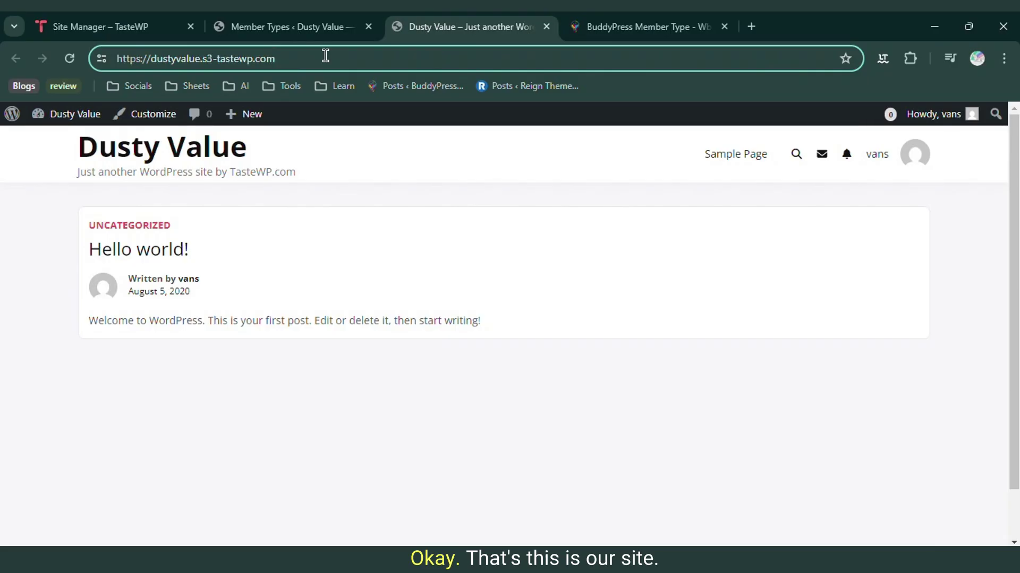
text(/memb)
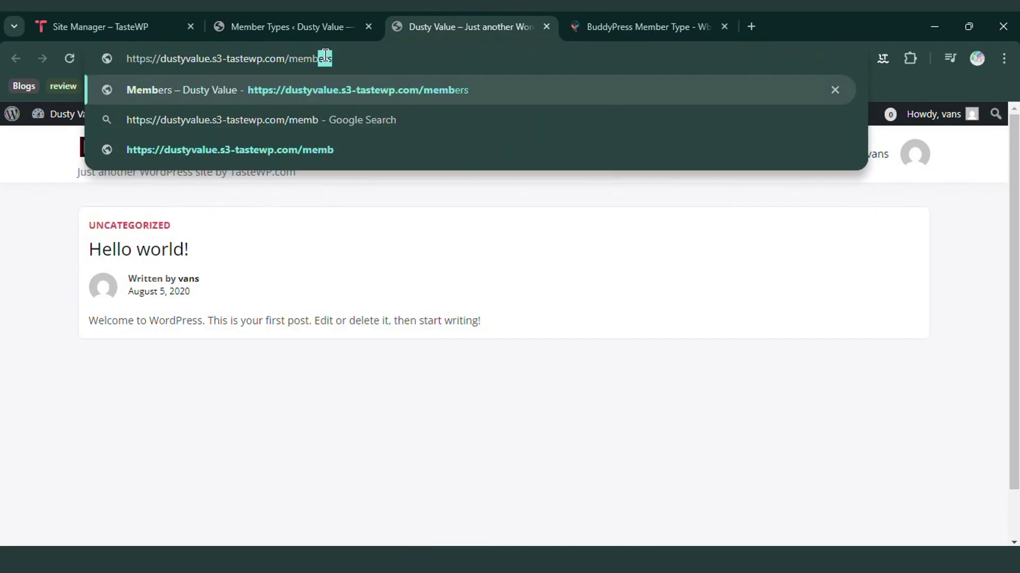
text(ers)
key(Return)
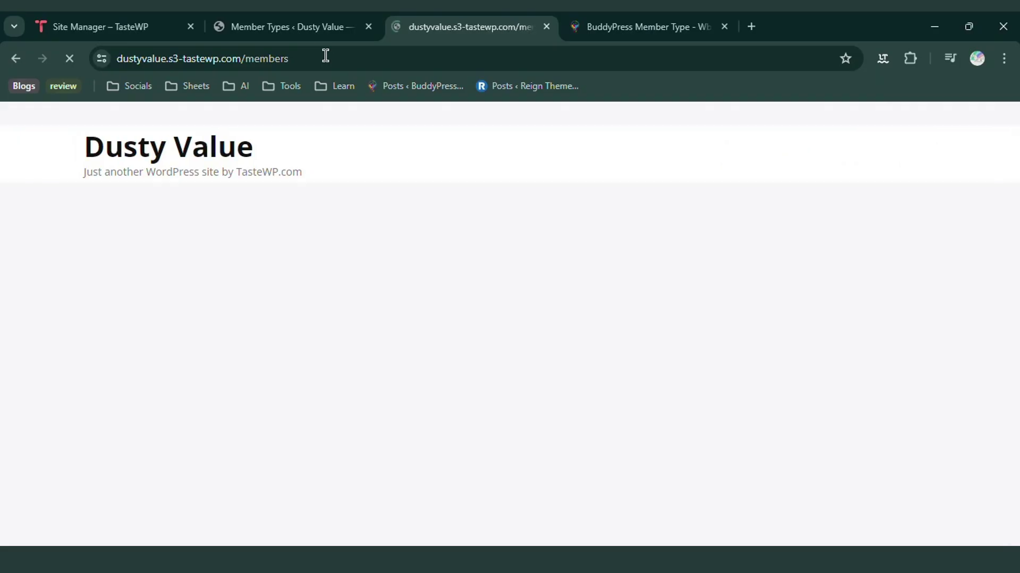
scroll(324, 271, down, 10)
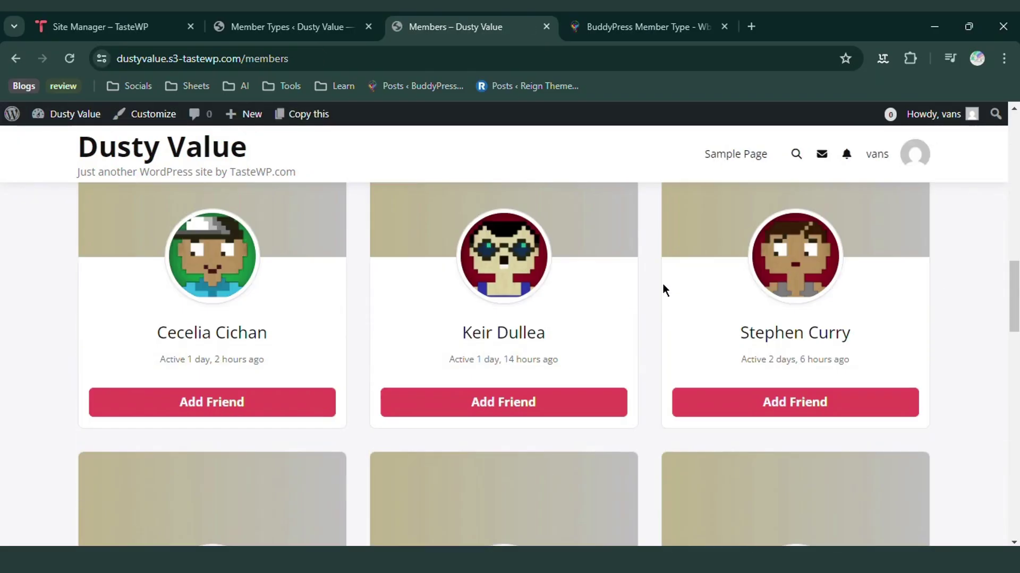
scroll(659, 355, down, 3)
scroll(476, 362, up, 12)
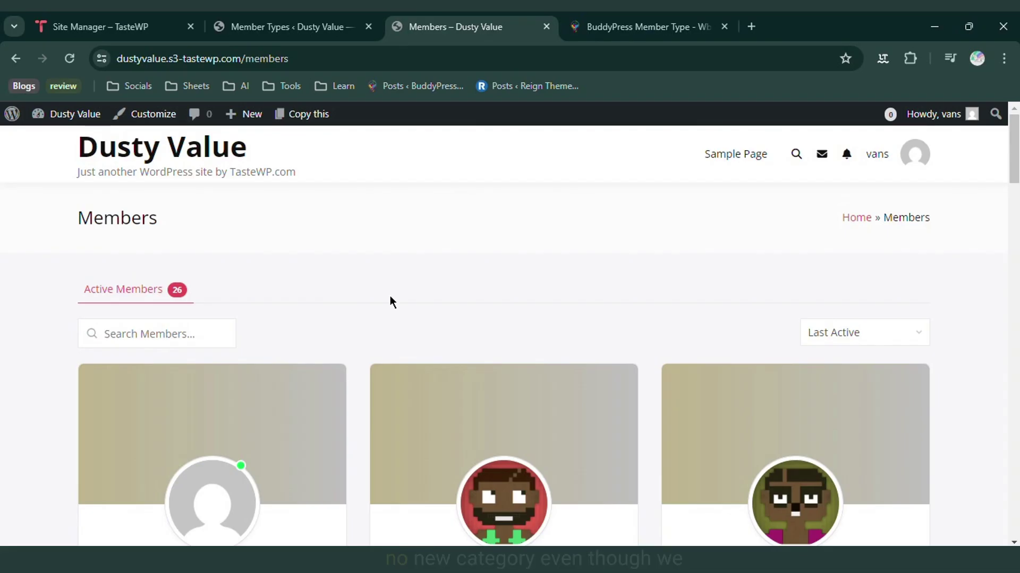
Return to the site admin and open the first listed user's extended profile for editing.
click(280, 26)
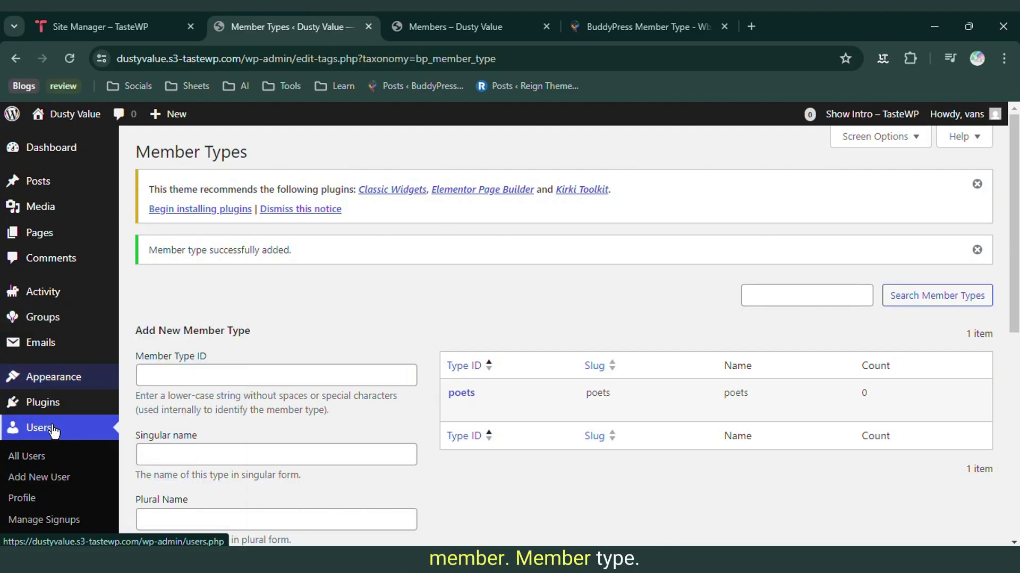
scroll(48, 368, down, 2)
click(48, 366)
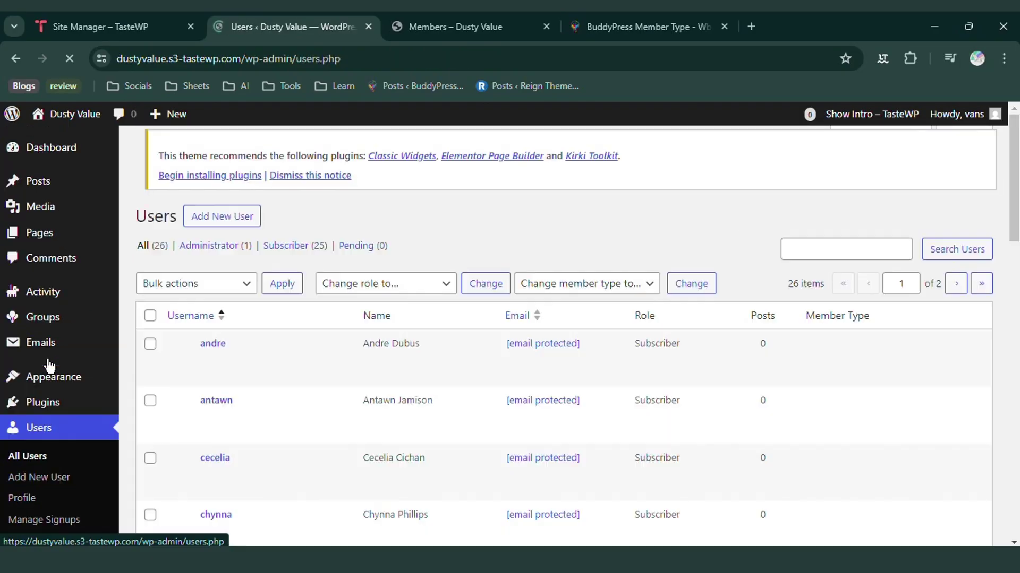
scroll(227, 342, down, 2)
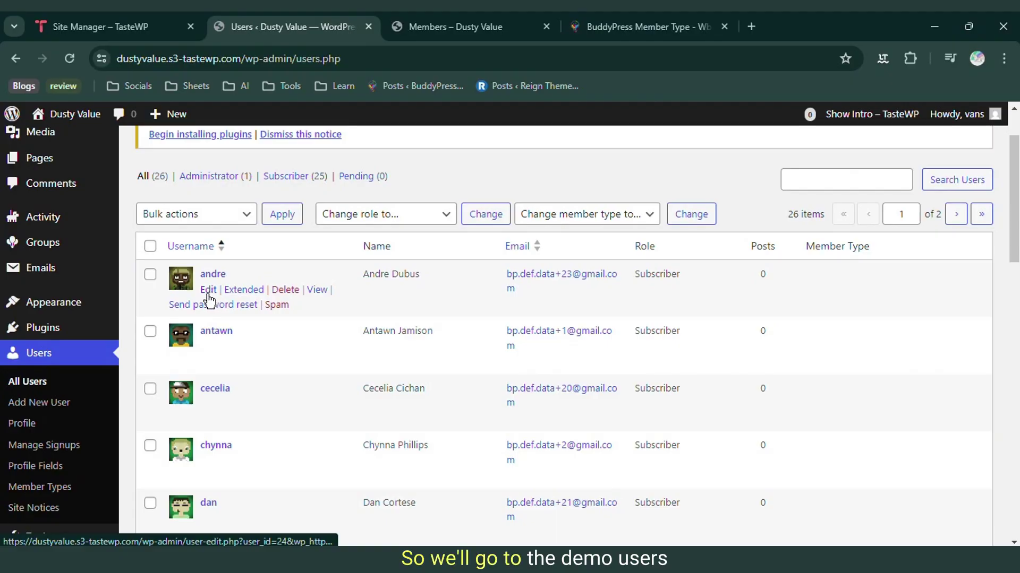
click(208, 294)
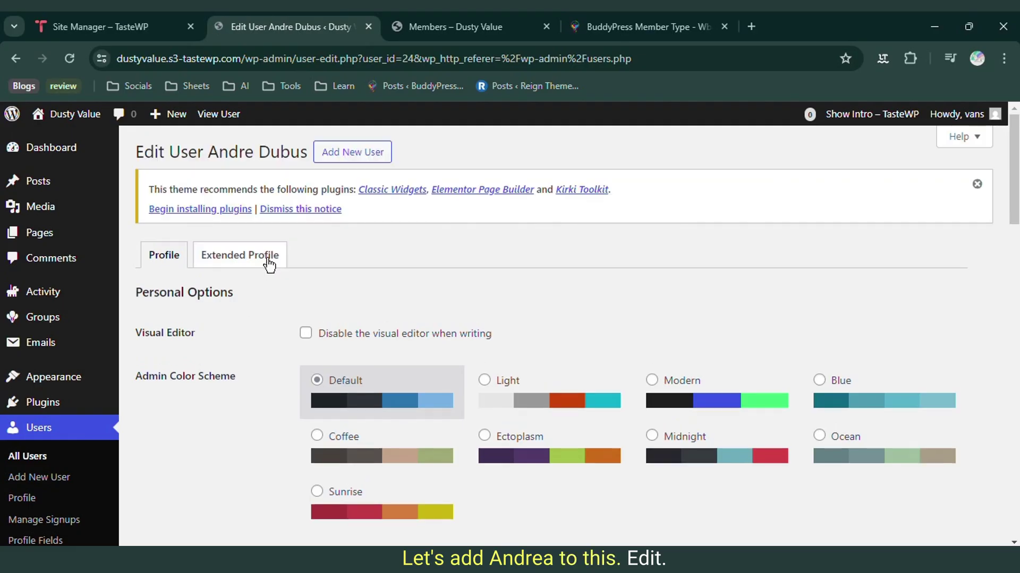
click(270, 263)
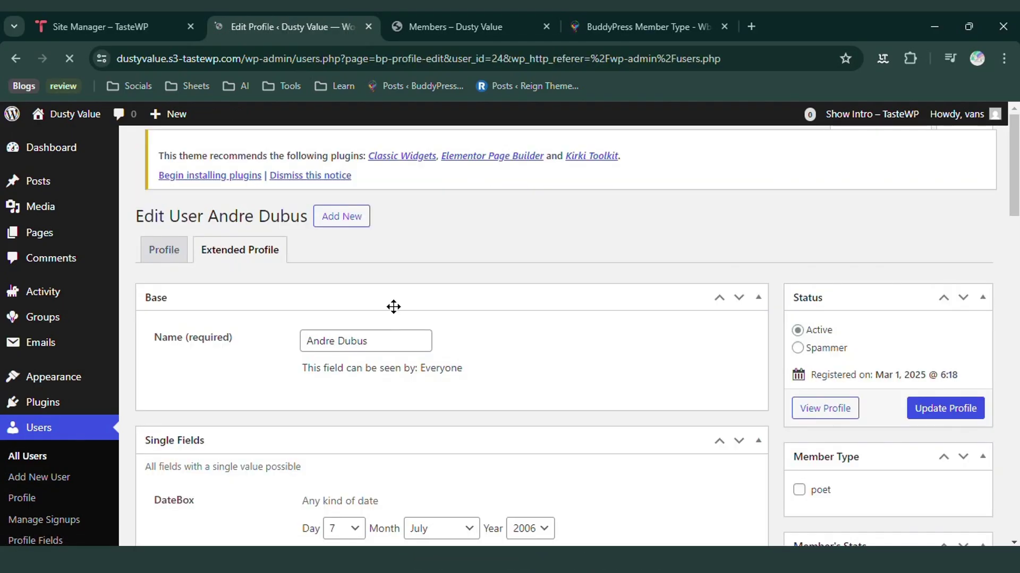
Assign the poet member type to this user and update the profile.
scroll(394, 305, down, 2)
scroll(394, 304, down, 1)
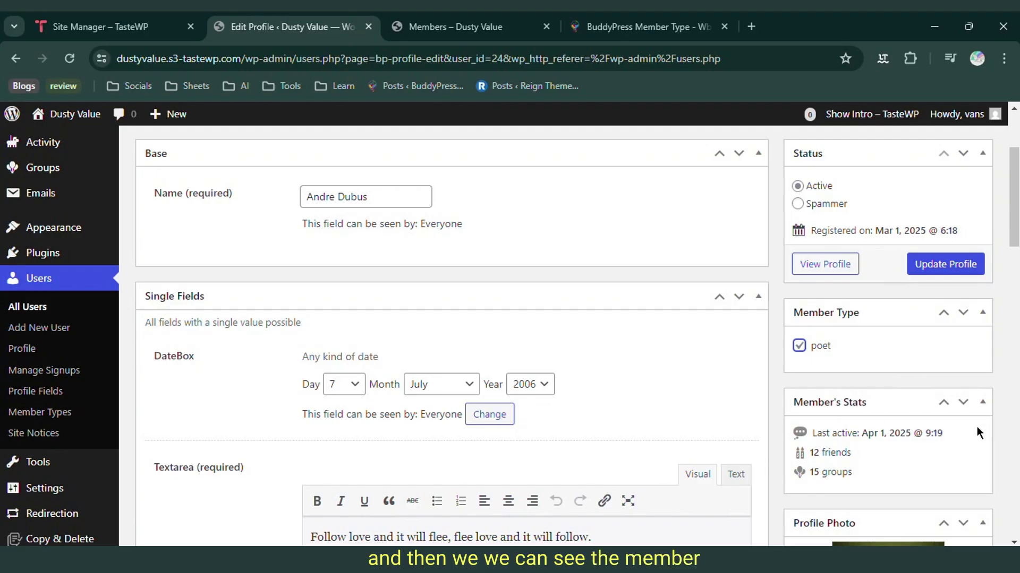
click(953, 266)
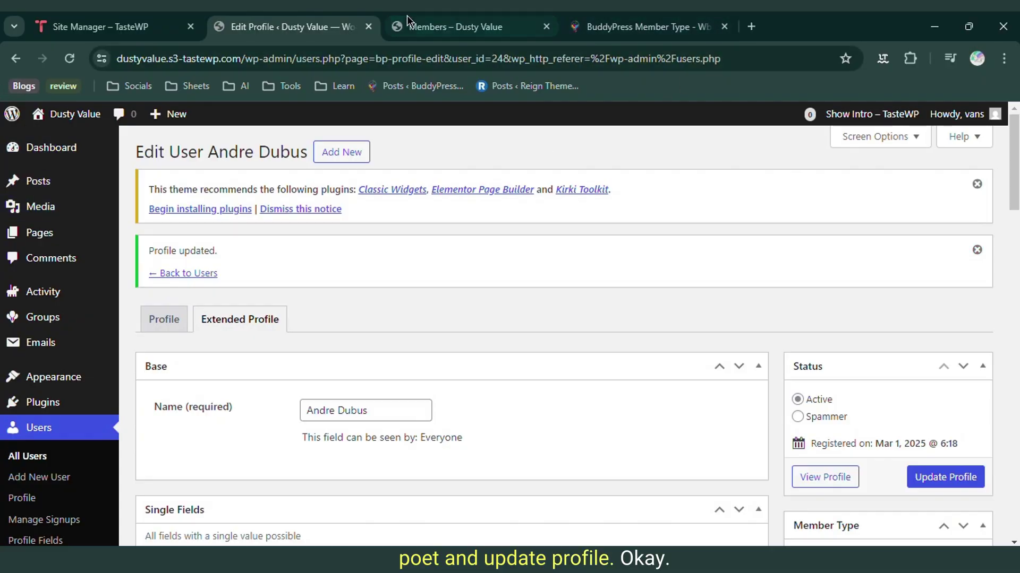
Reload the front-end members directory and view the members listed under poets.
click(425, 27)
click(69, 59)
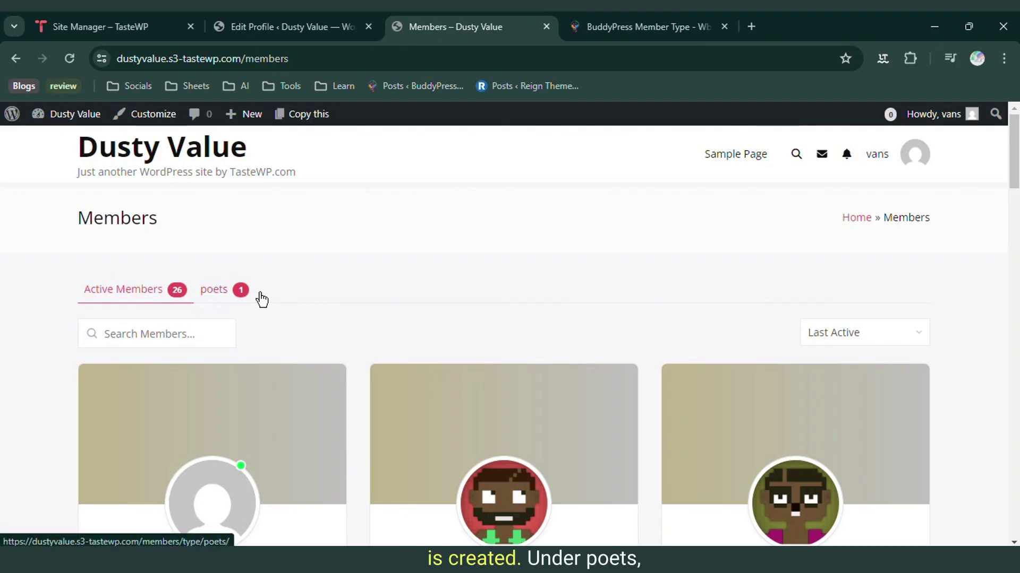
click(210, 295)
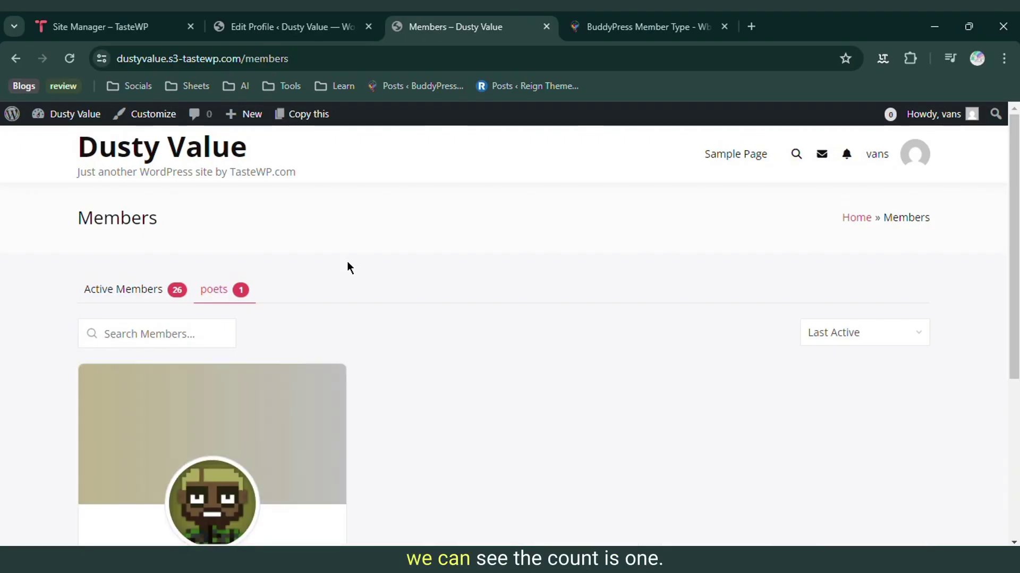
scroll(339, 310, down, 3)
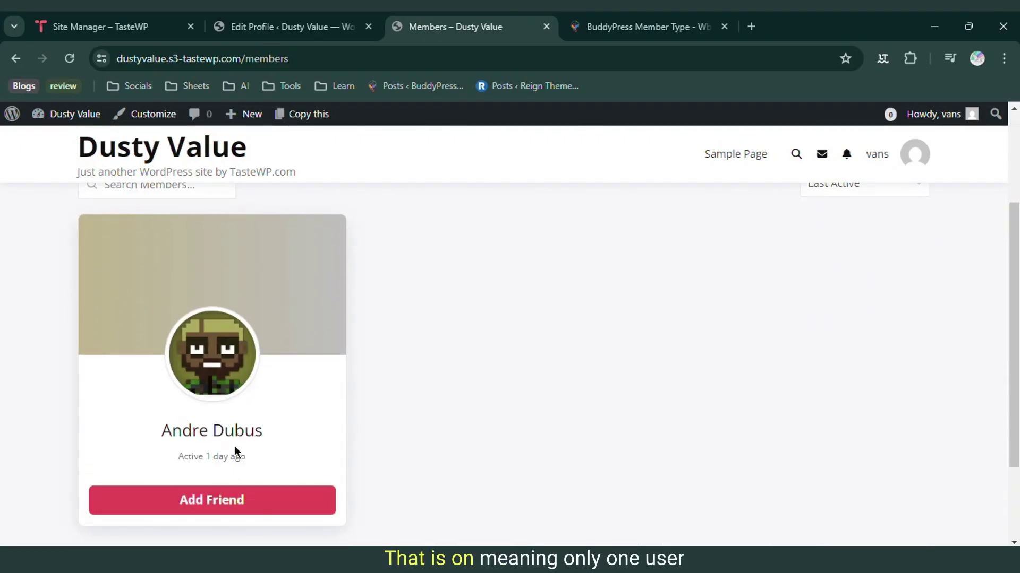
Open the poet member's front-end profile and check the Member Type shown in its header.
click(291, 33)
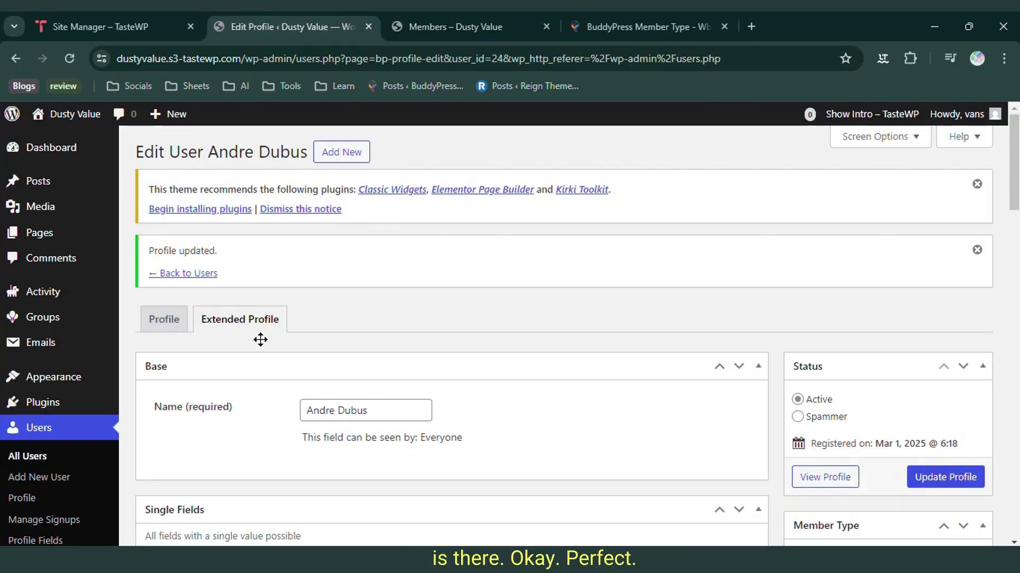
click(407, 23)
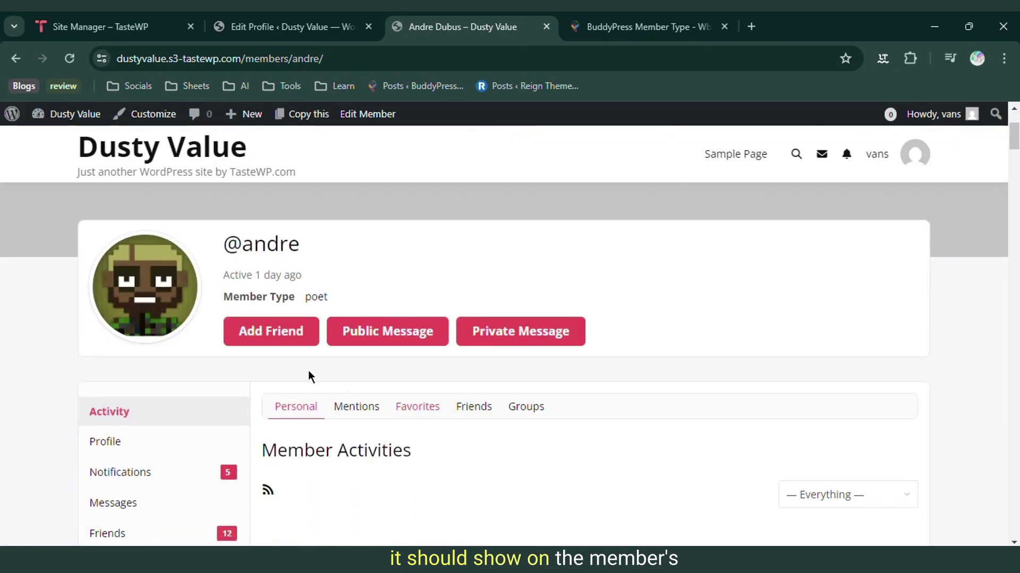
drag(346, 296, 222, 301)
click(222, 303)
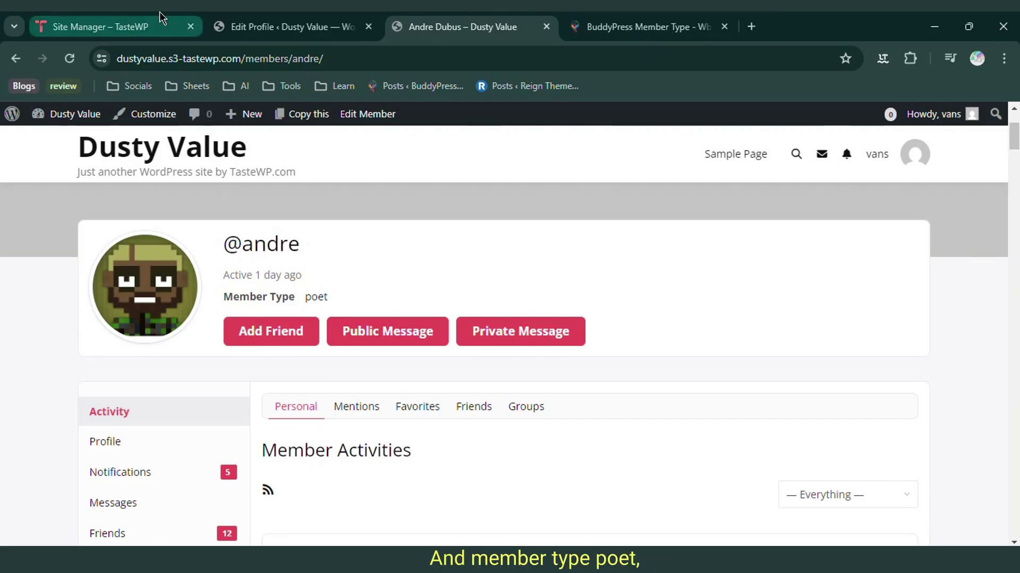
Go back to the admin's list of all users and open the fifth listed user's extended profile.
click(256, 23)
scroll(387, 421, down, 4)
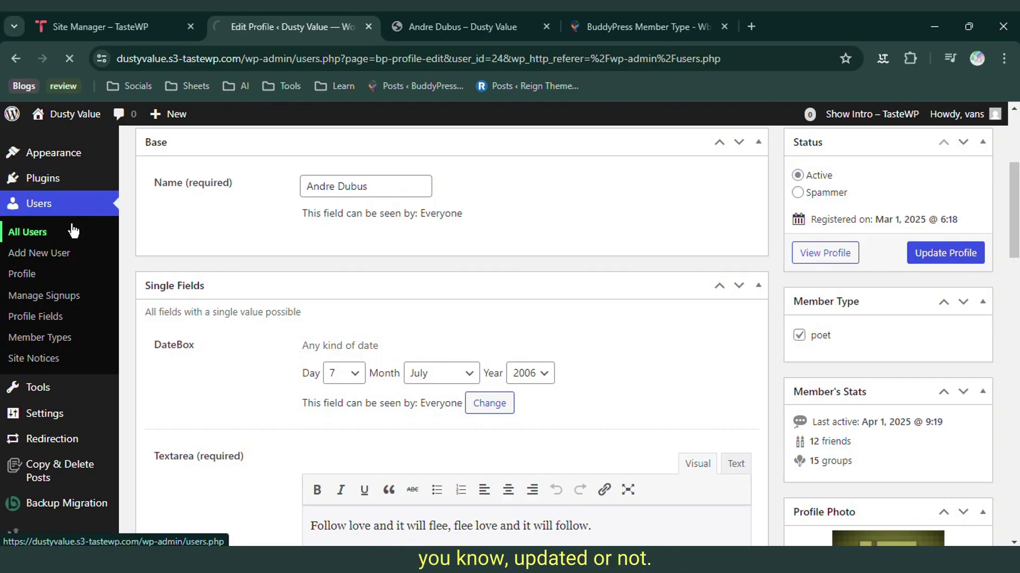
scroll(330, 337, down, 3)
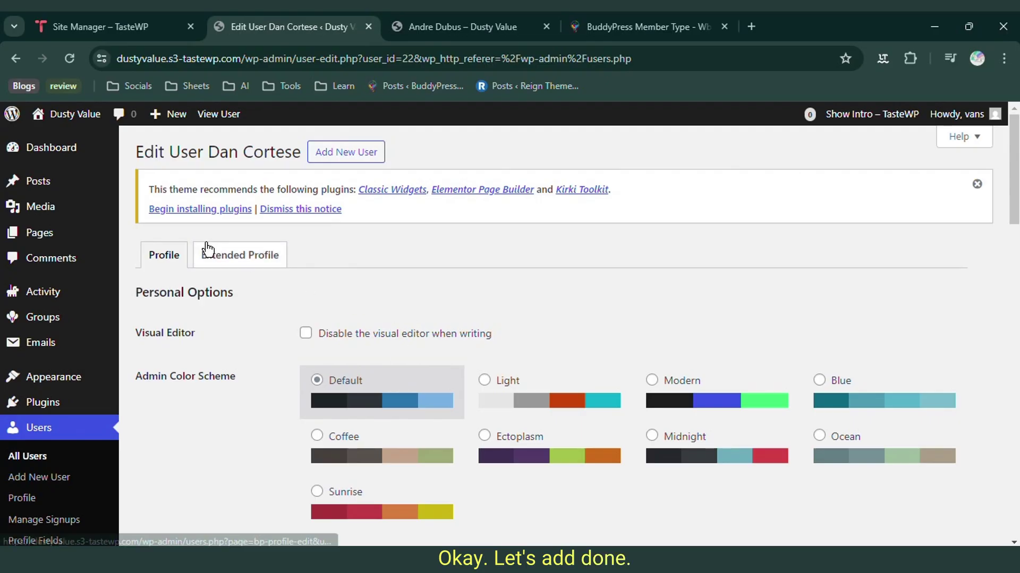
click(226, 256)
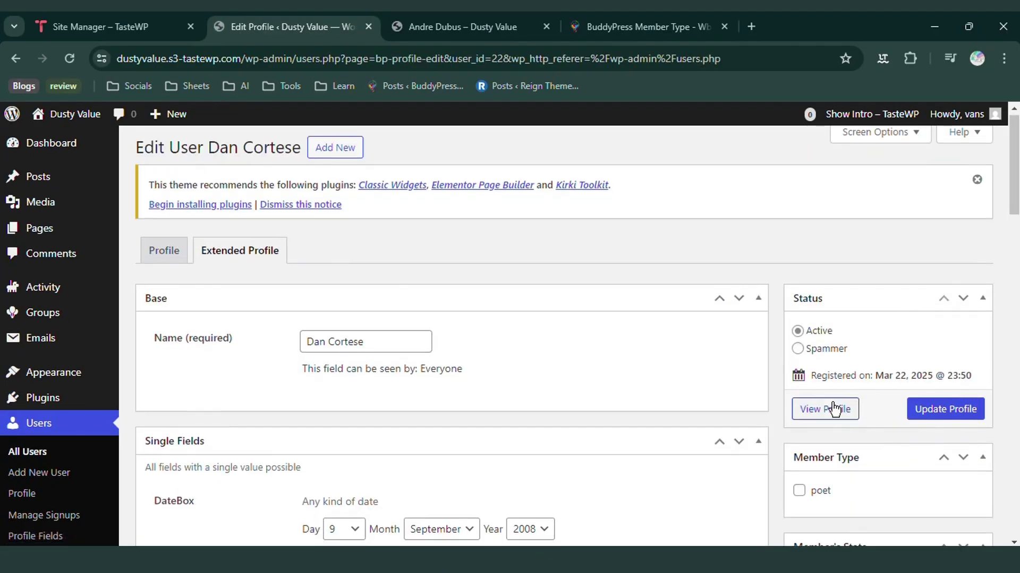
Set the fifth user's member type to poet and save the updated profile.
scroll(831, 410, down, 4)
click(798, 272)
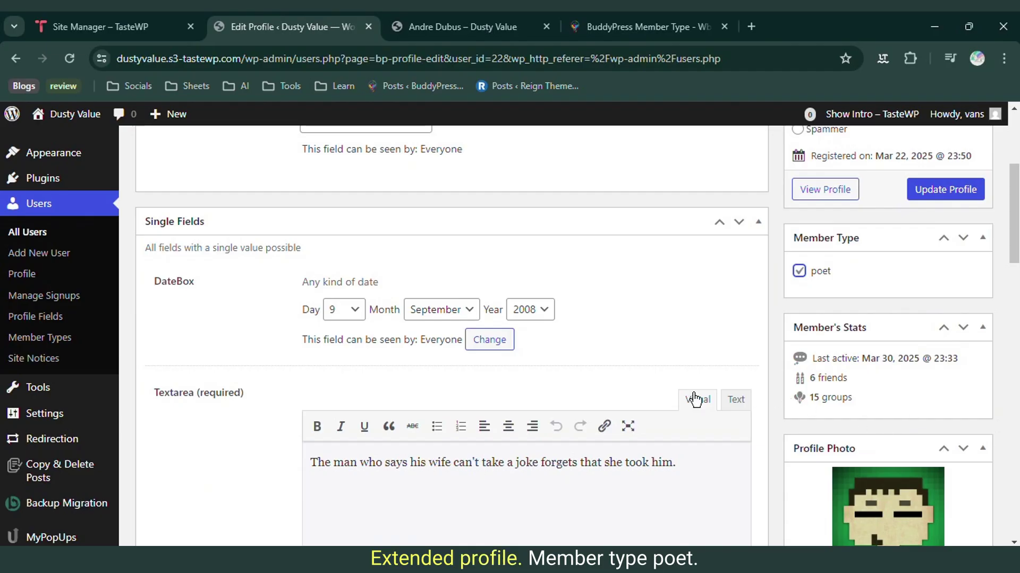
click(973, 194)
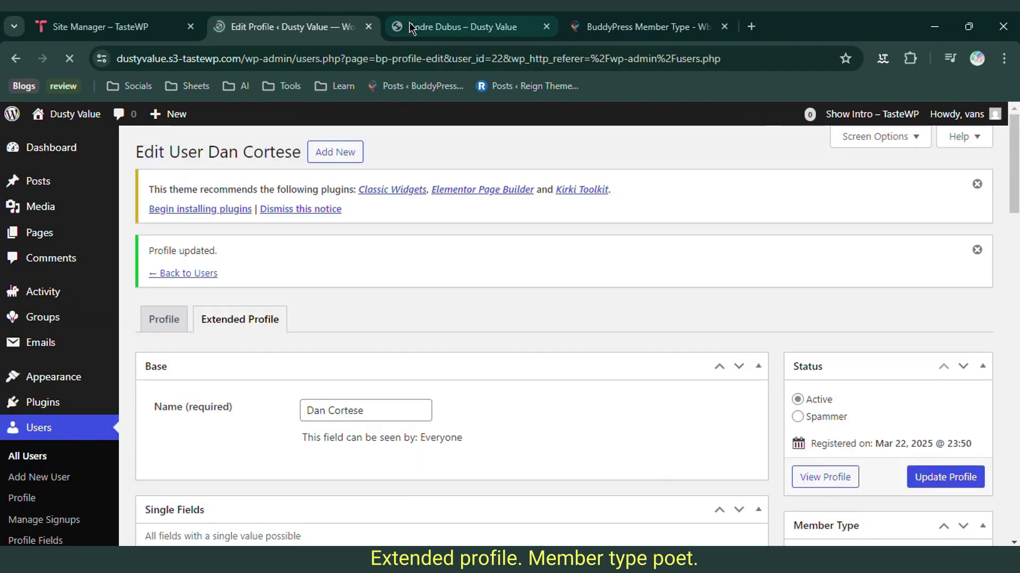
Return from the member's front-end profile to the members directory and examine the poets list and its count.
click(410, 25)
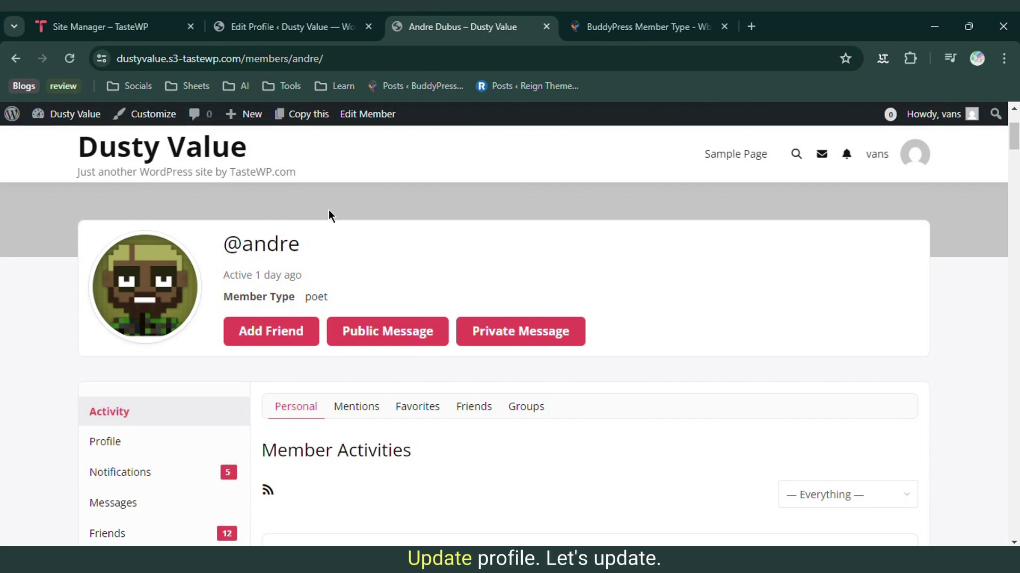
click(75, 57)
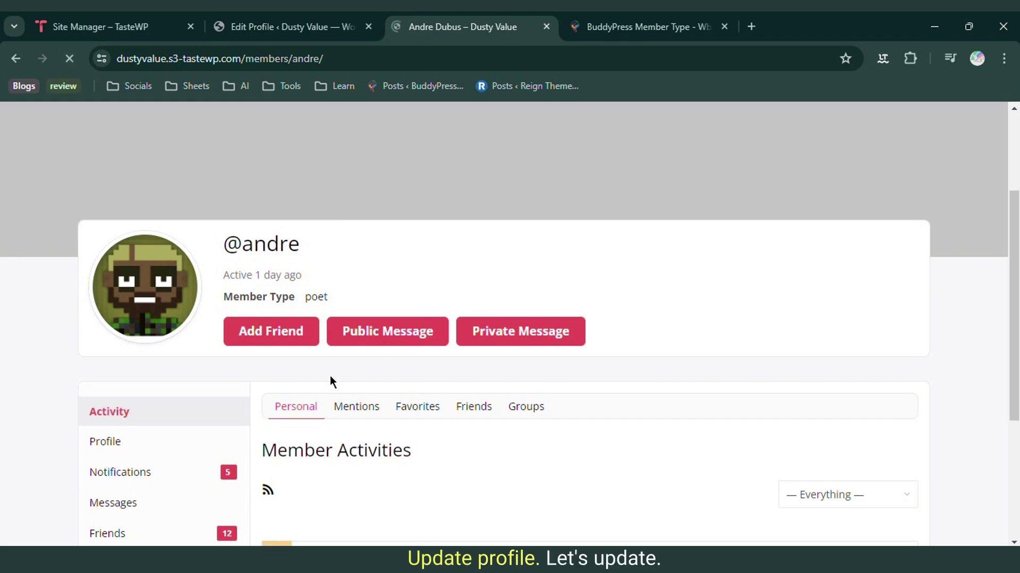
click(16, 59)
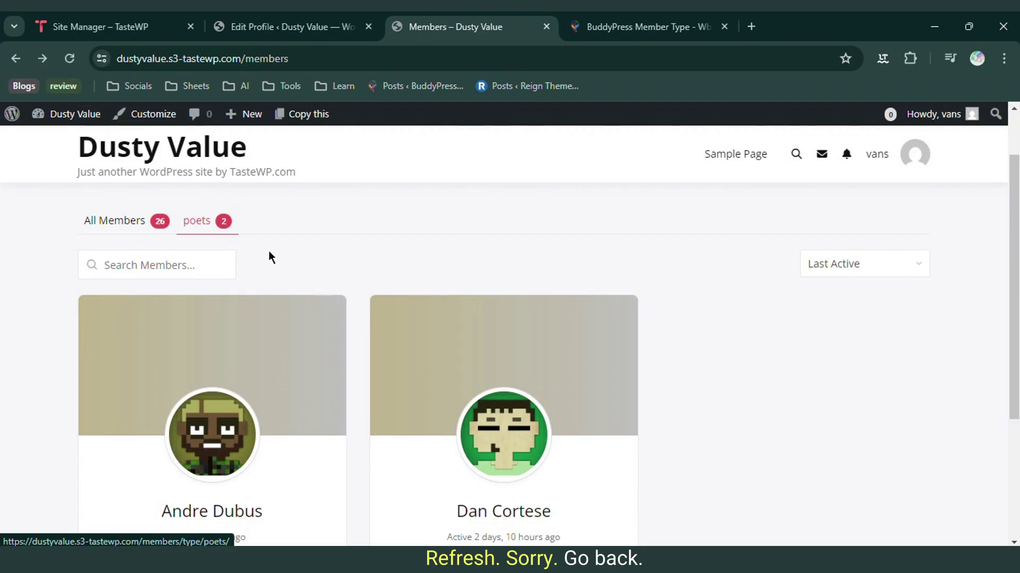
scroll(568, 367, down, 4)
scroll(376, 357, up, 2)
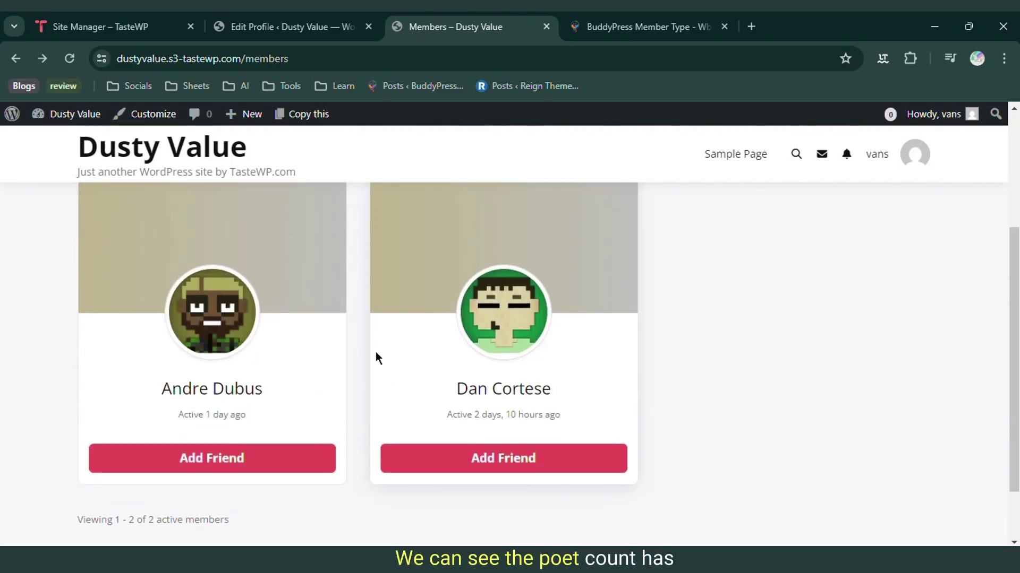
scroll(614, 336, up, 4)
Open the admin's Member Types page and set the new member type's ID to doglovers.
click(287, 27)
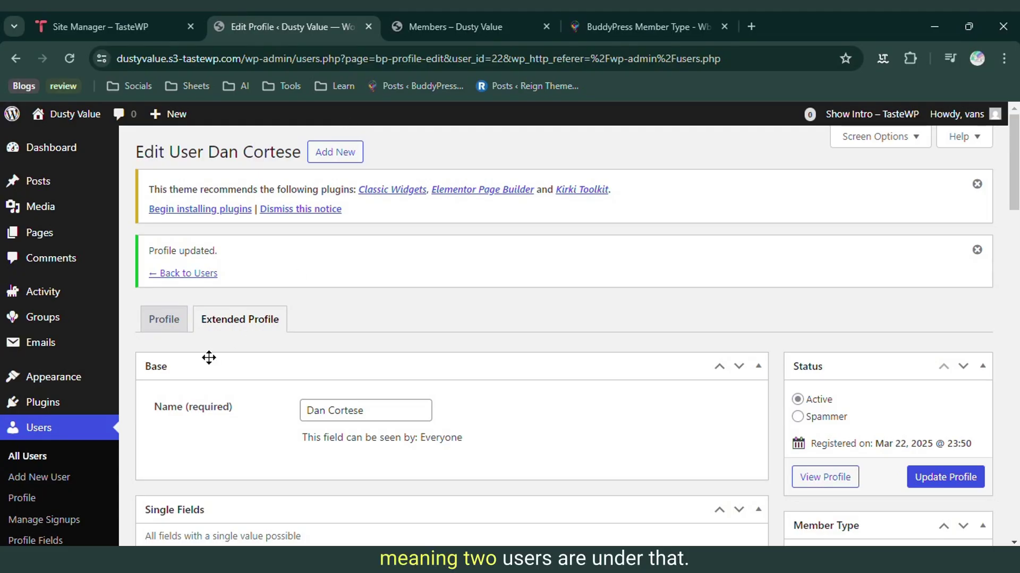
scroll(124, 380, down, 5)
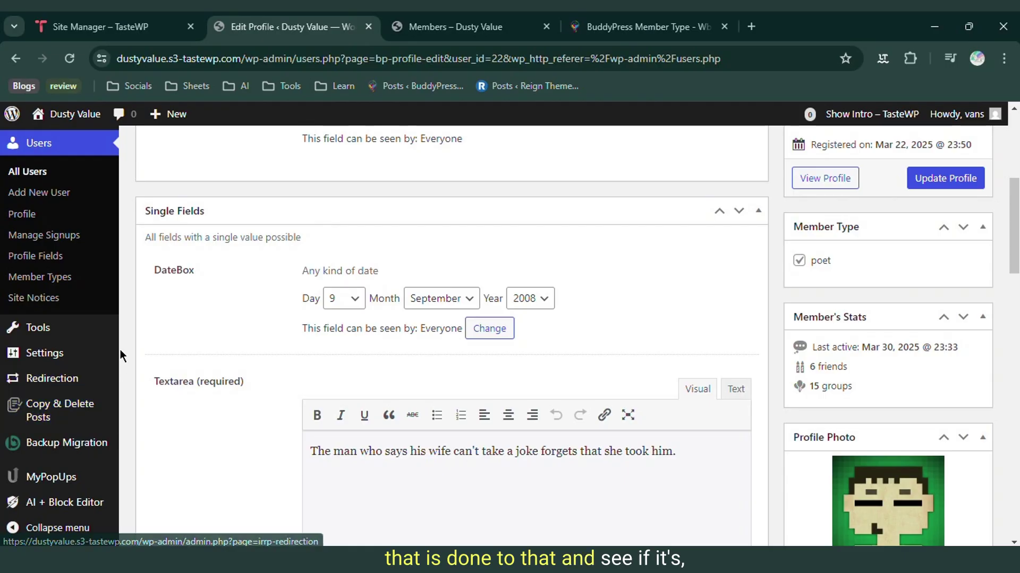
mouse_move(100, 347)
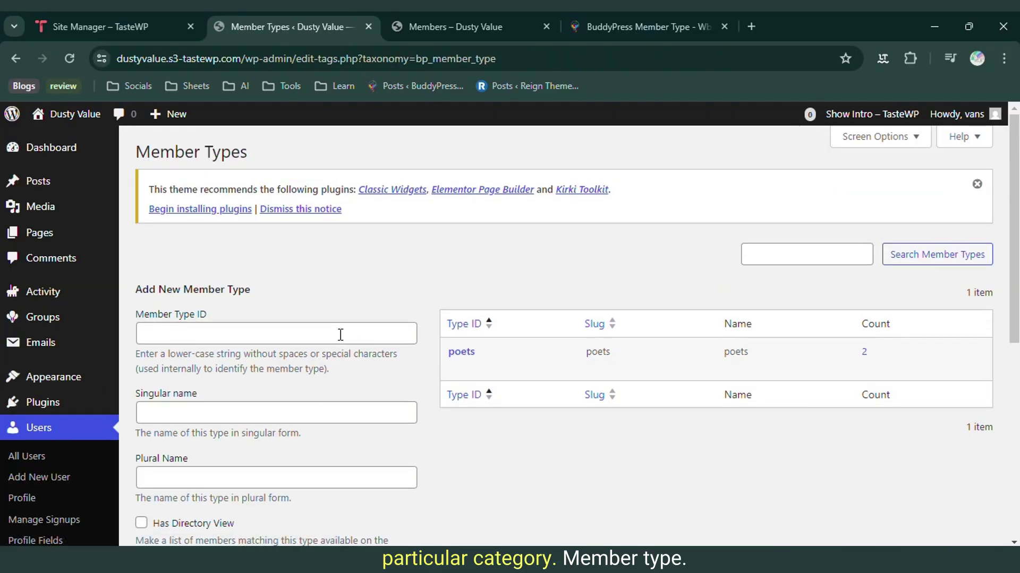
click(194, 339)
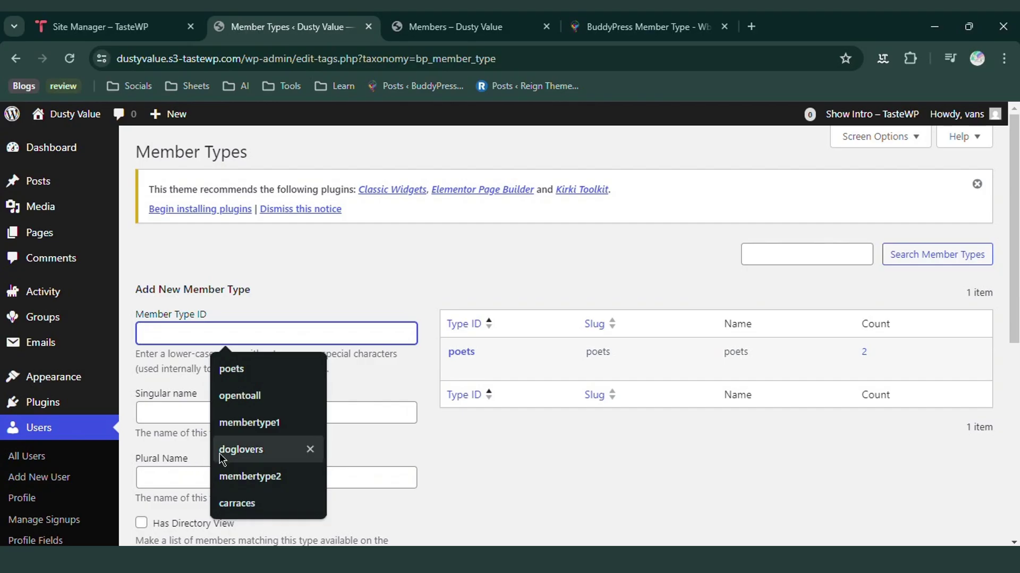
click(250, 453)
Set the new member type's singular name to doglover and its plural name to doglovers.
click(189, 414)
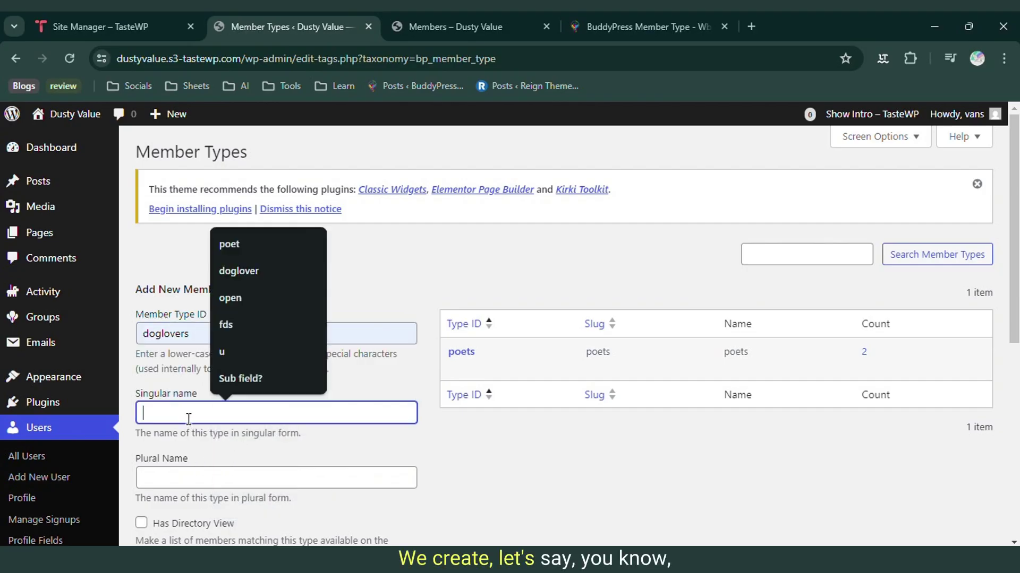
double_click(177, 330)
key(ctrl+c)
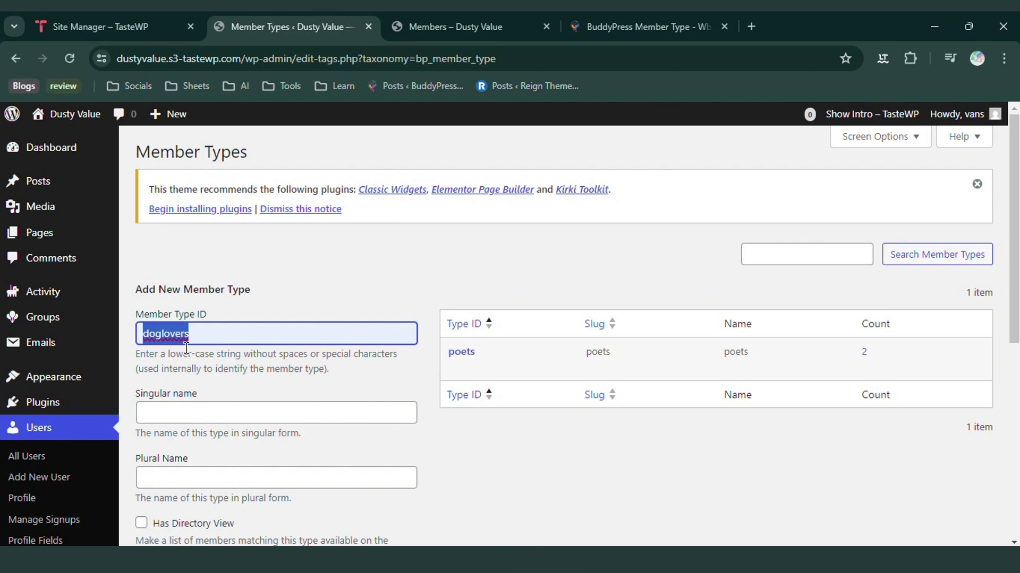
click(192, 409)
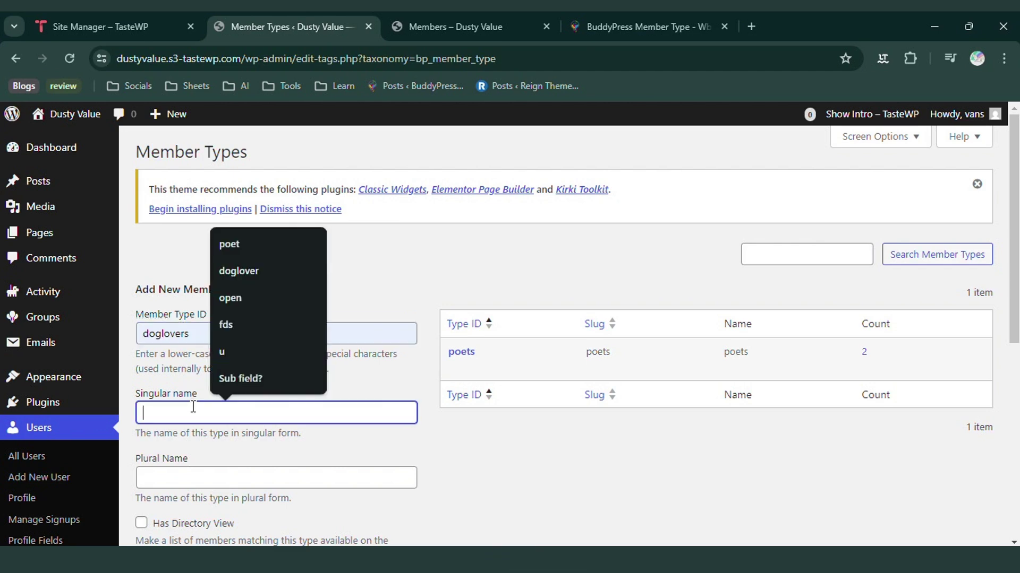
click(175, 484)
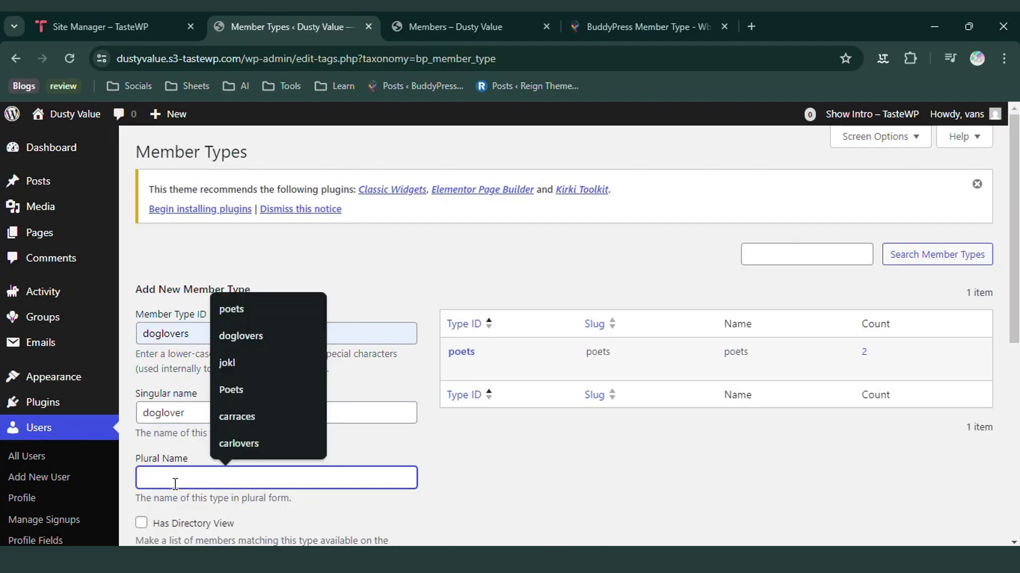
key(ctrl+v)
Enable the directory view, display on the member profile and display in the registration form for the doglovers member type.
scroll(175, 485, down, 1)
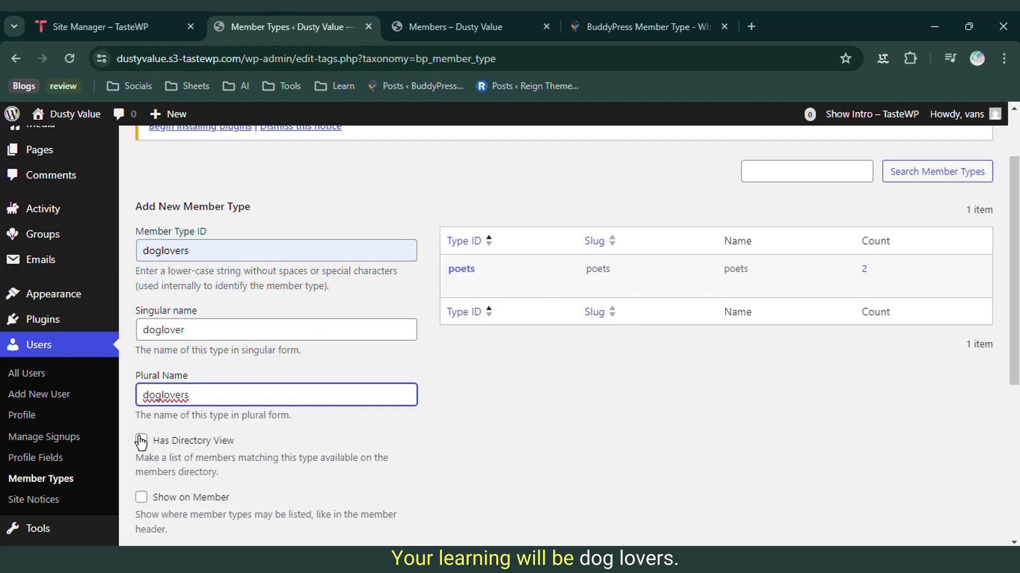
click(141, 441)
scroll(139, 436, down, 2)
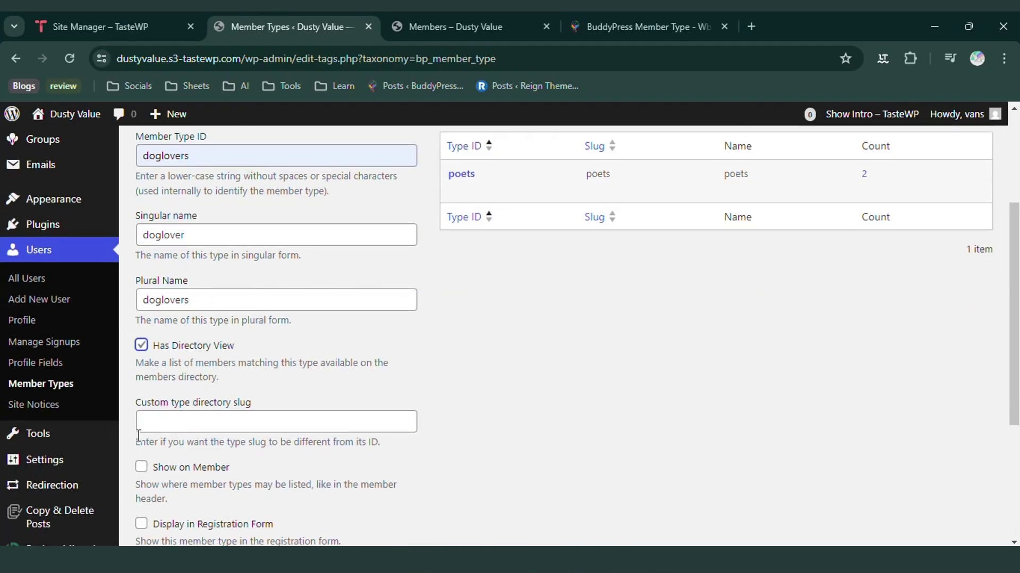
click(142, 468)
scroll(143, 470, down, 3)
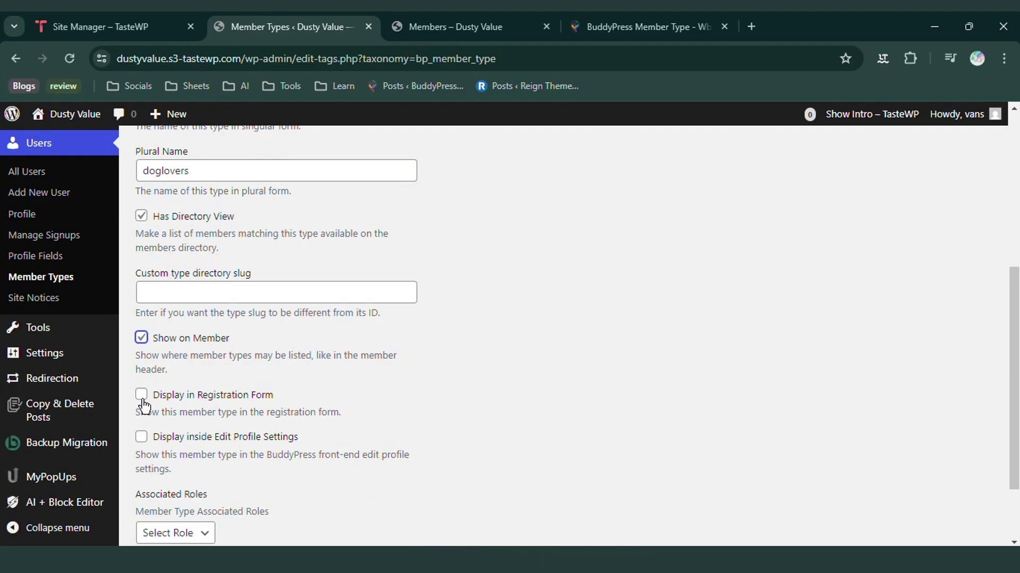
click(141, 396)
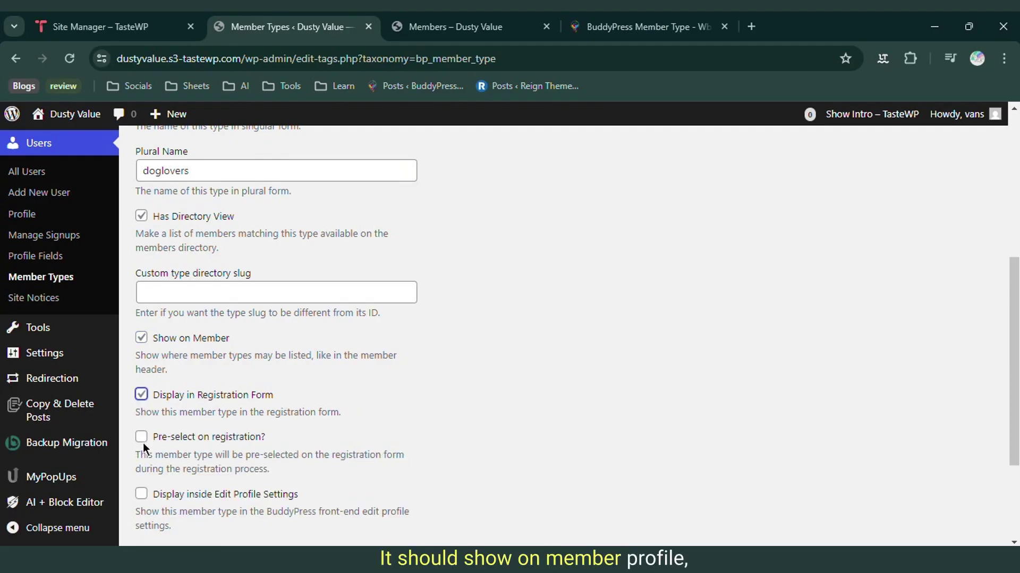
Make the doglovers type pre-selected on registration and displayed inside the edit profile settings.
scroll(143, 449, down, 1)
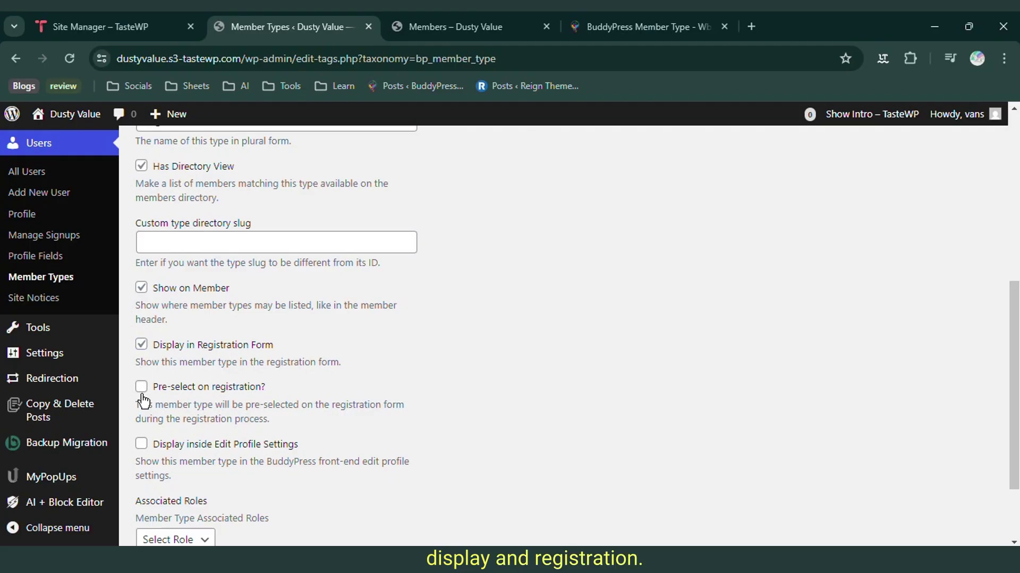
click(141, 386)
scroll(174, 431, down, 1)
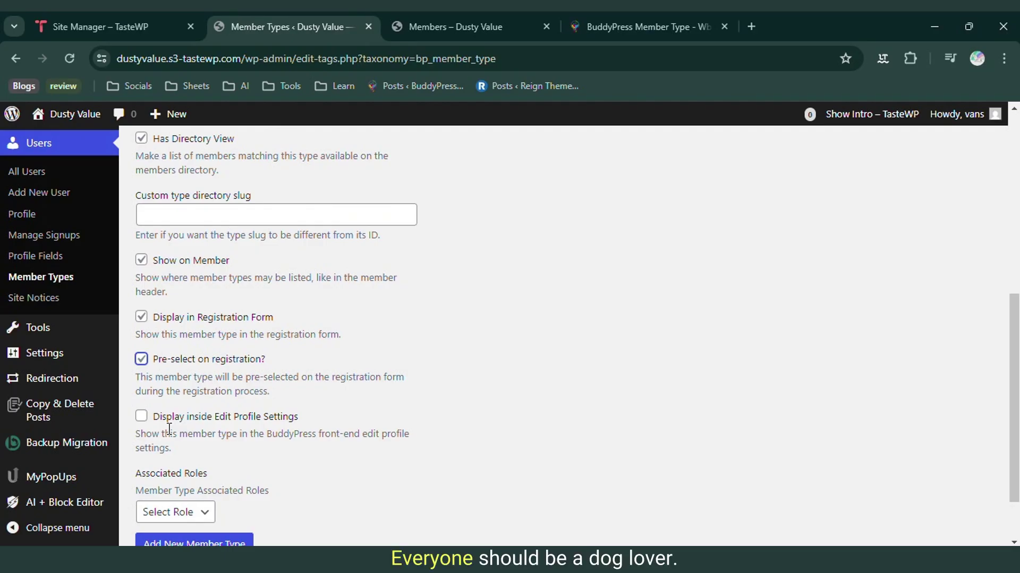
click(141, 416)
scroll(144, 422, down, 1)
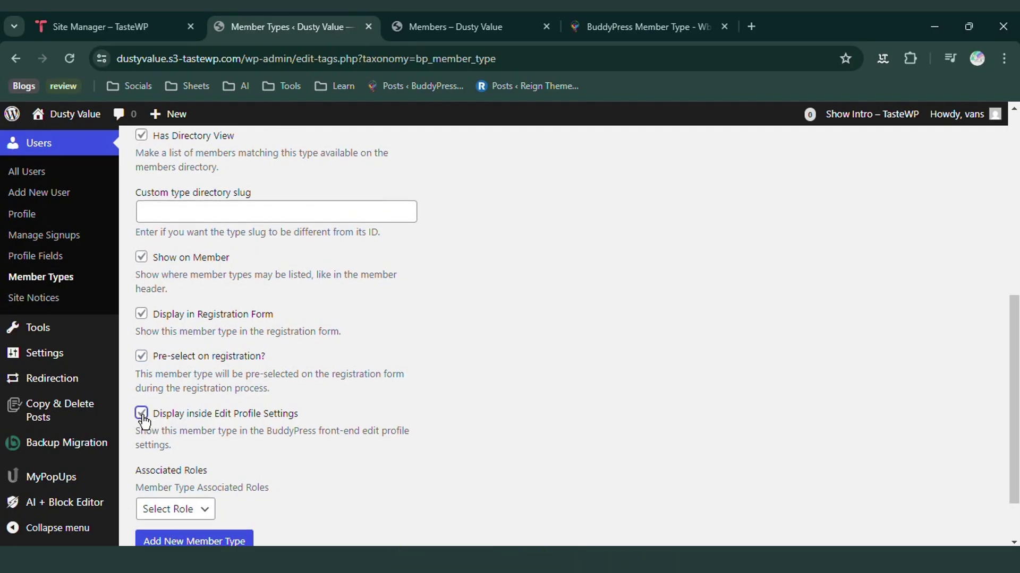
Associate the Author role with the doglovers type and add the new member type.
scroll(143, 421, down, 2)
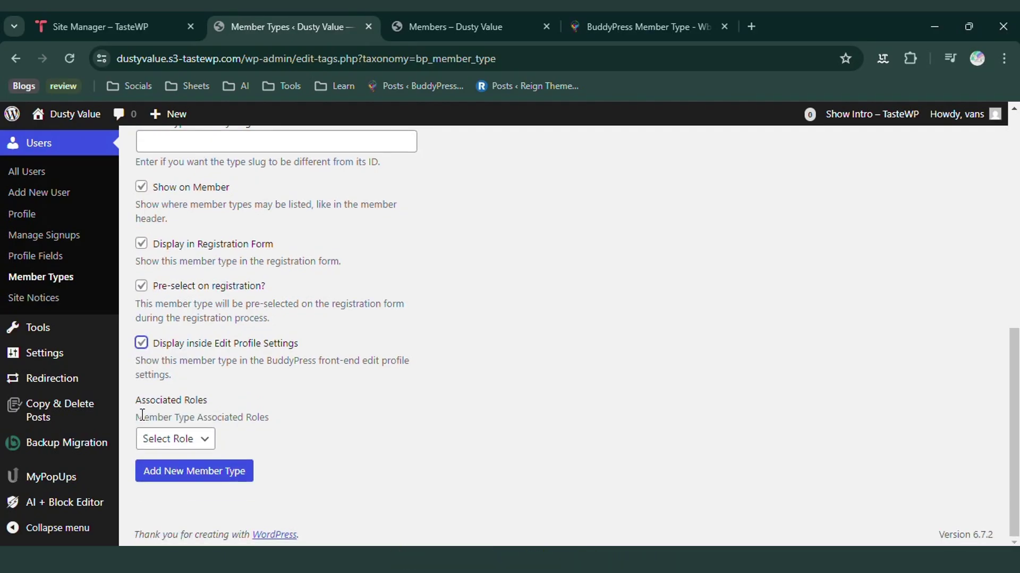
click(204, 441)
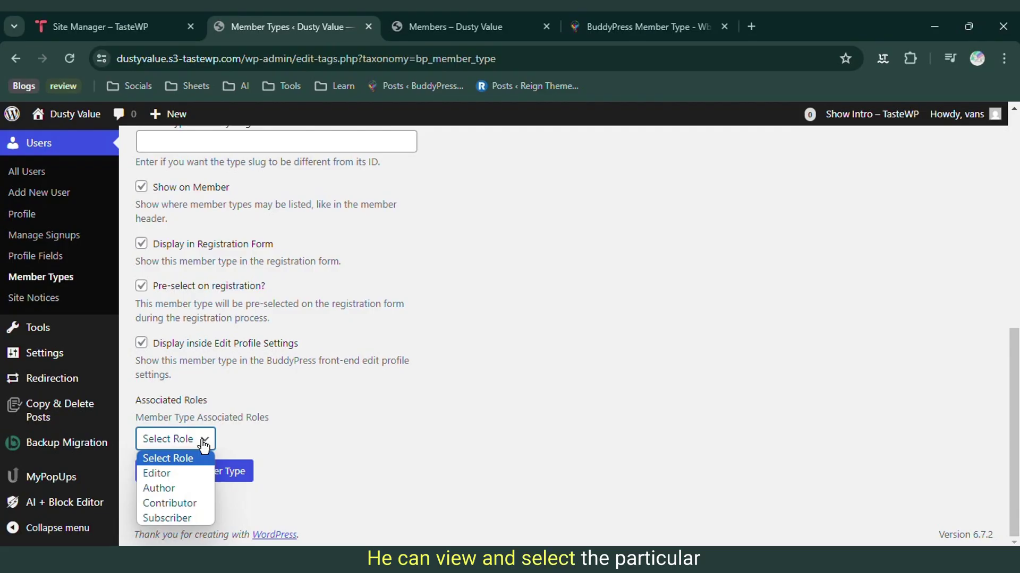
click(168, 487)
click(205, 472)
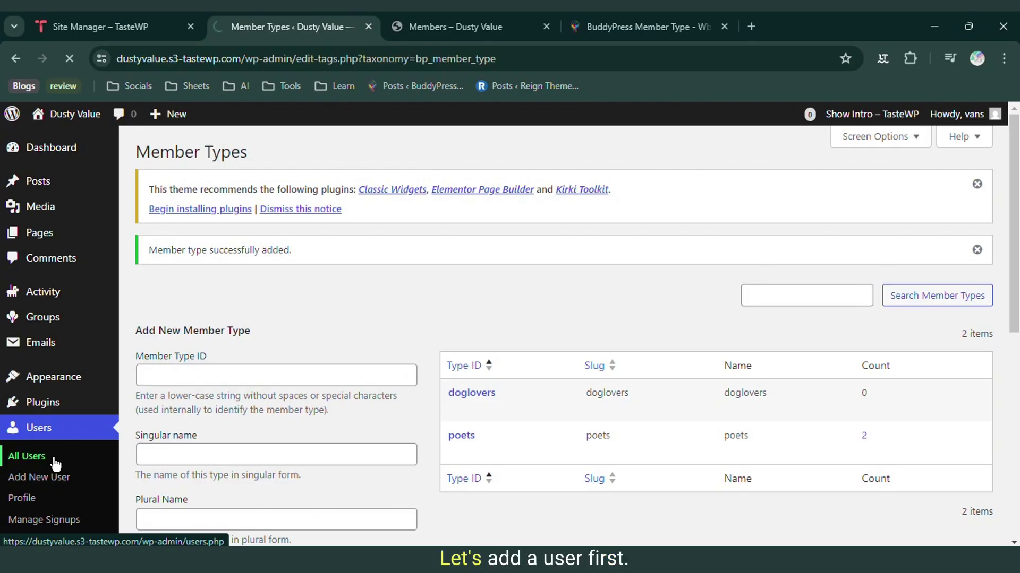
Open the extended profile of the subscriber in the users list who already has the poet member type.
scroll(321, 371, down, 10)
scroll(294, 375, up, 3)
scroll(195, 323, up, 3)
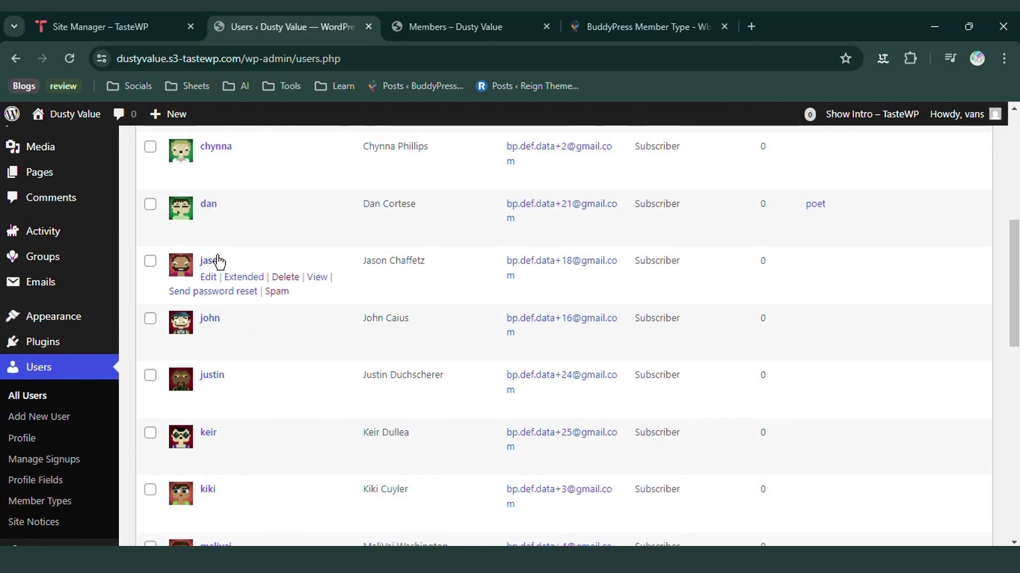
click(208, 295)
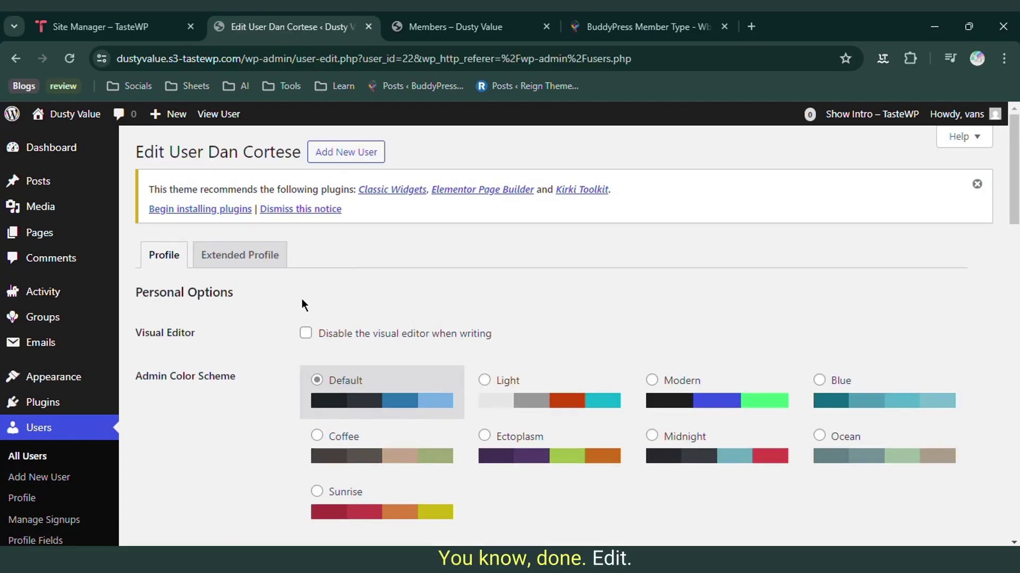
click(282, 265)
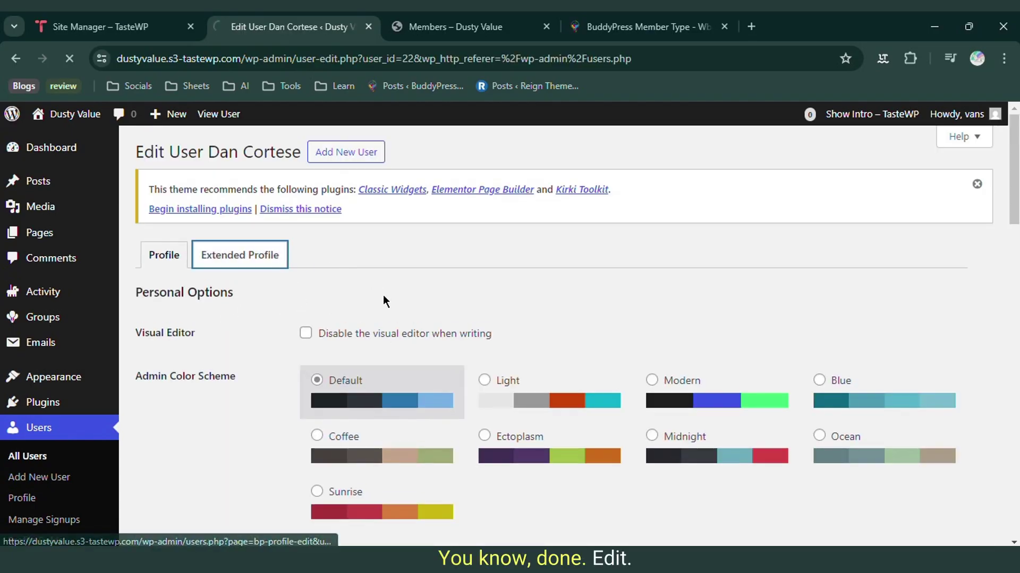
Add the doglover member type alongside poet for this user and update the profile.
scroll(386, 349, down, 1)
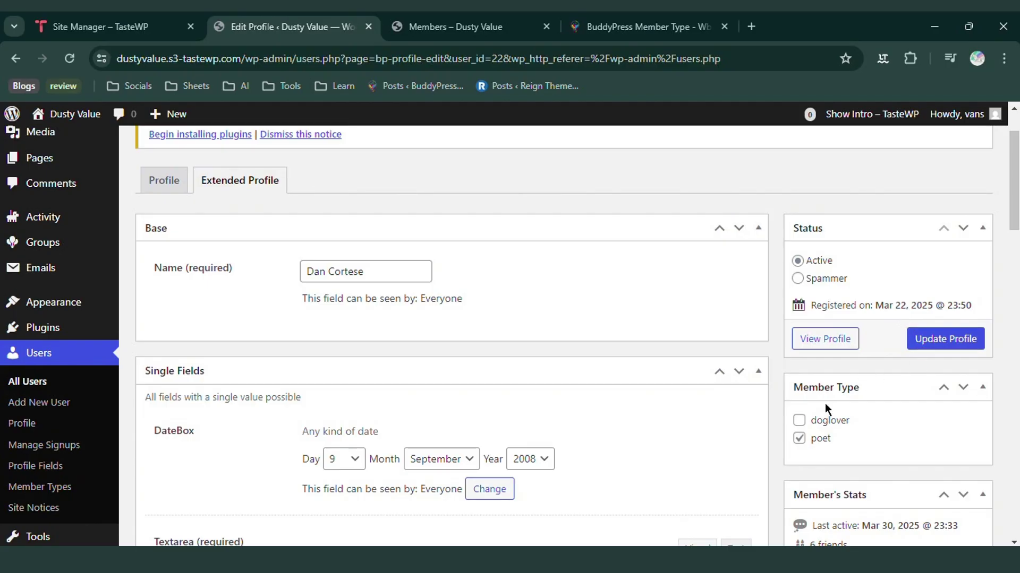
key(shift+Tab)
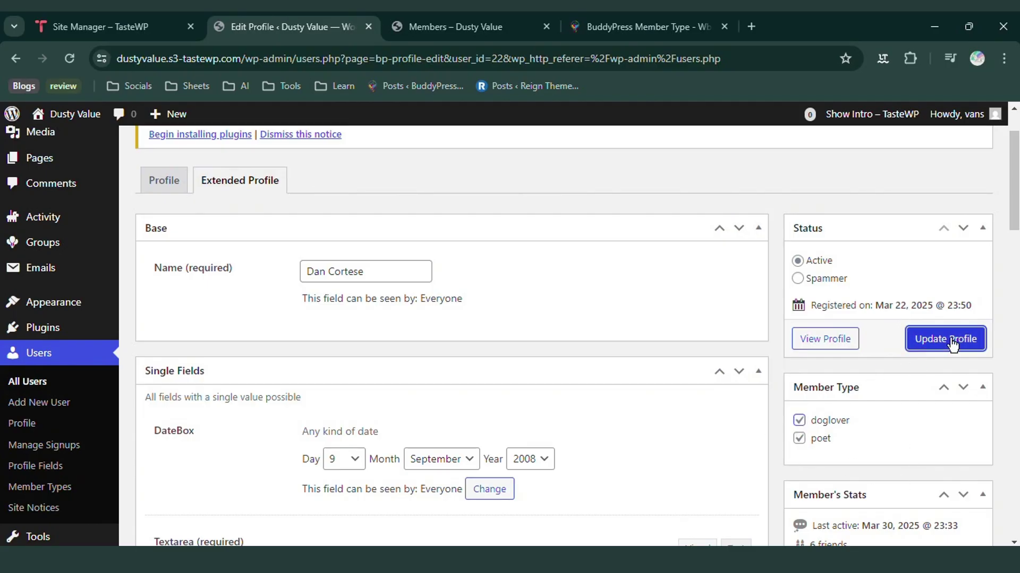
key(Return)
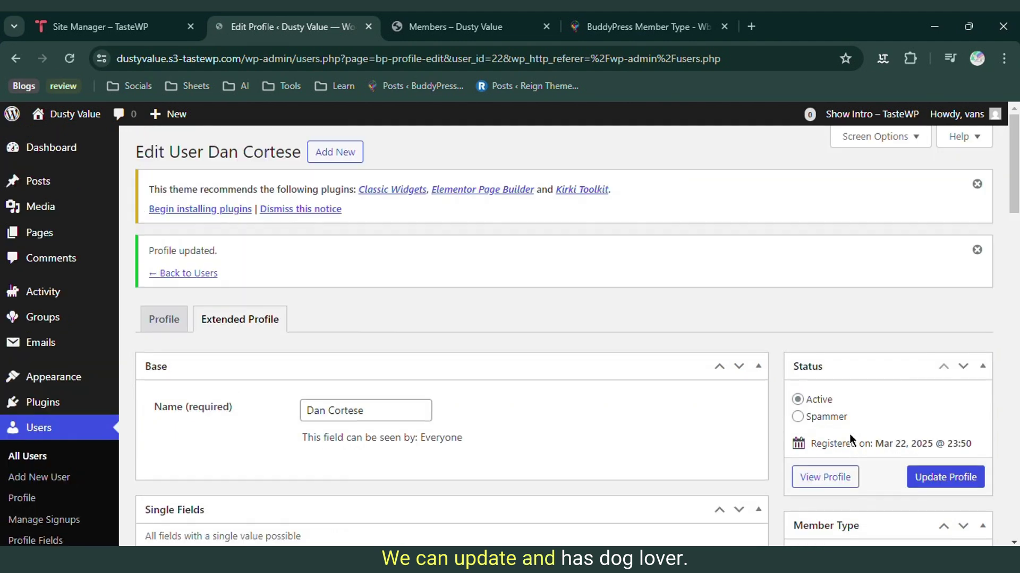
Reload the front-end members directory and examine its poets and doglovers lists.
click(455, 26)
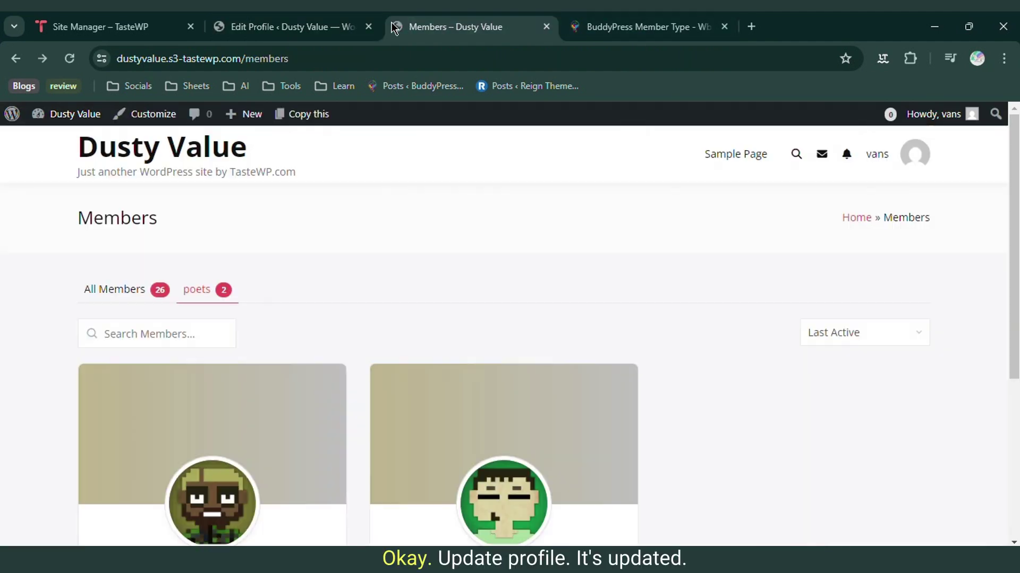
click(70, 58)
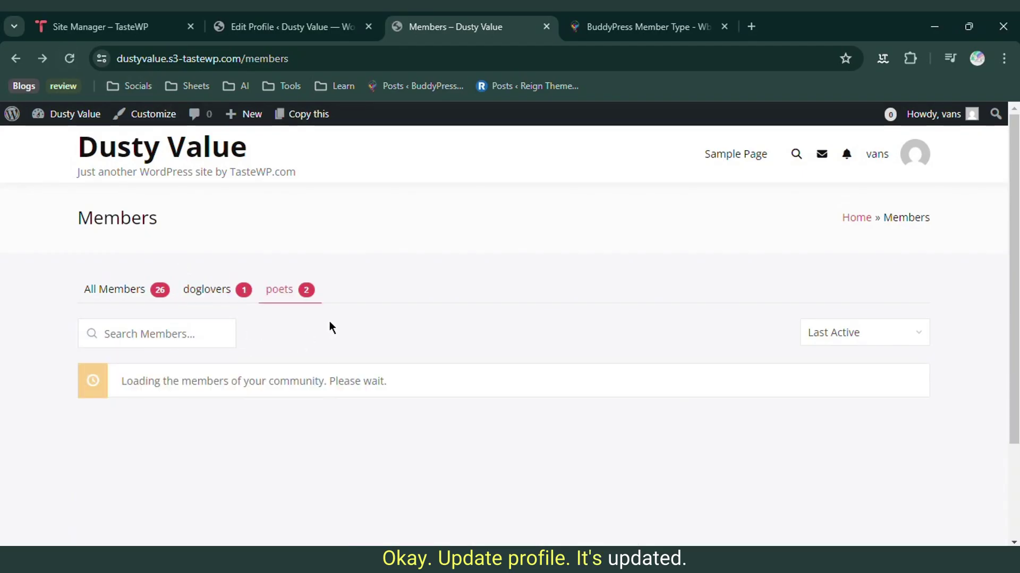
scroll(333, 319, down, 2)
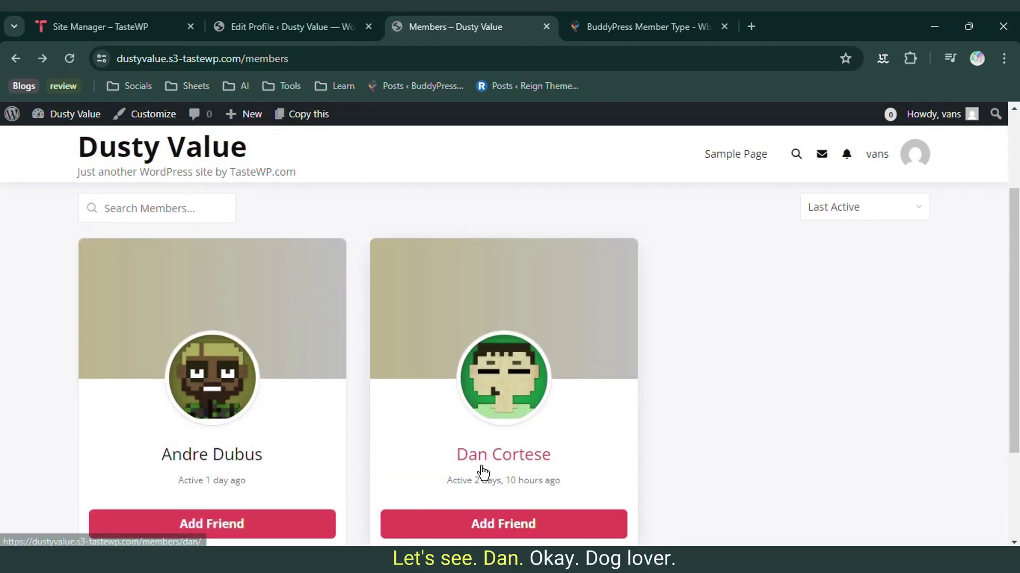
scroll(301, 348, up, 3)
click(210, 291)
scroll(449, 298, down, 5)
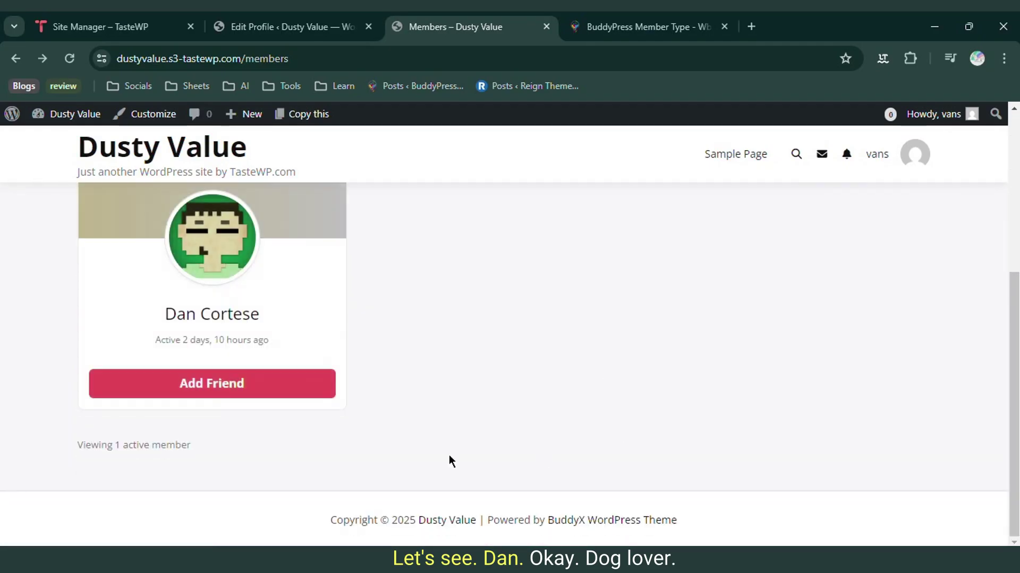
scroll(442, 314, up, 5)
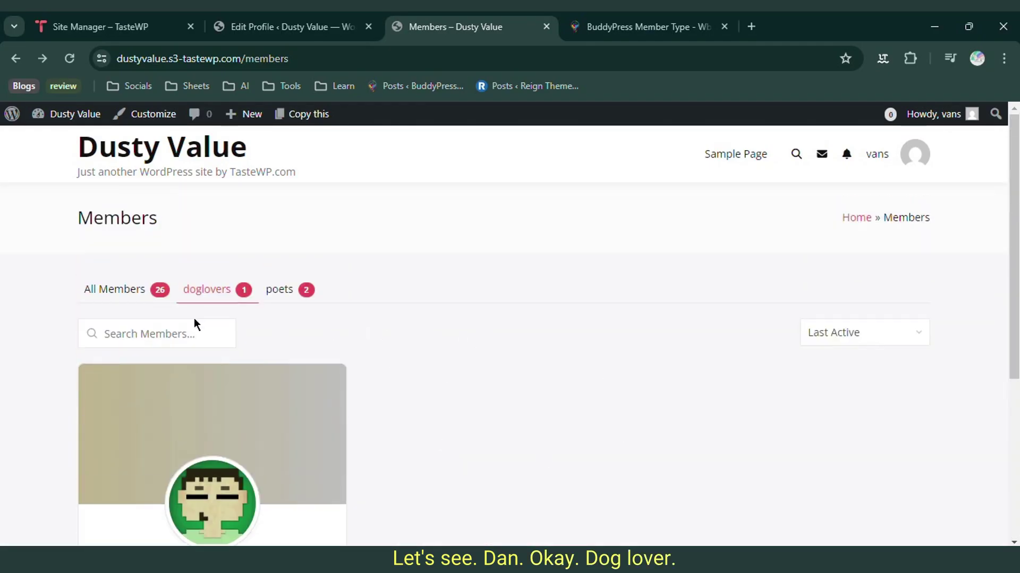
Examine the member types in the listed doglover's front-end profile and return to the admin's user editing page.
scroll(345, 387, down, 5)
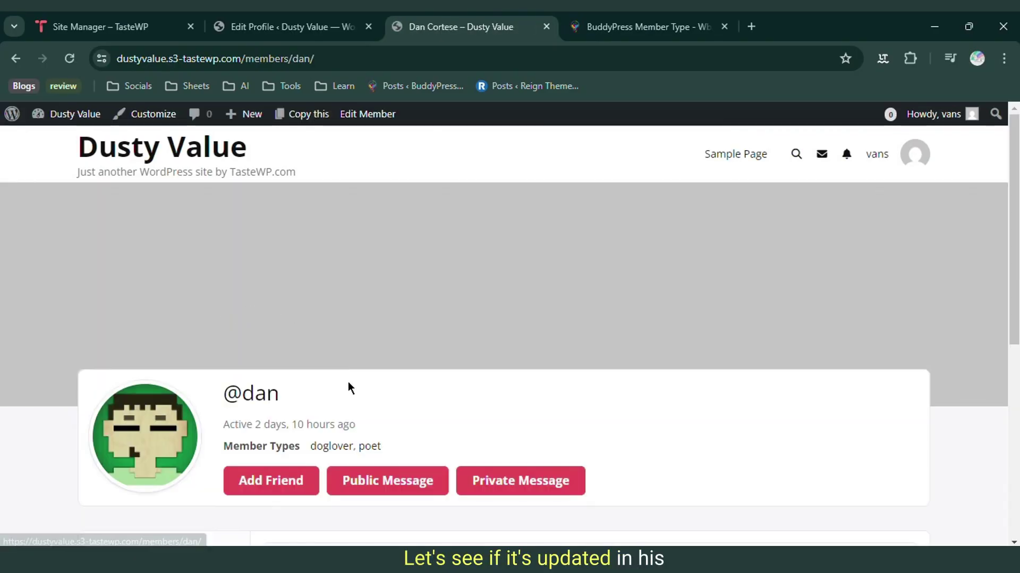
scroll(323, 285, down, 3)
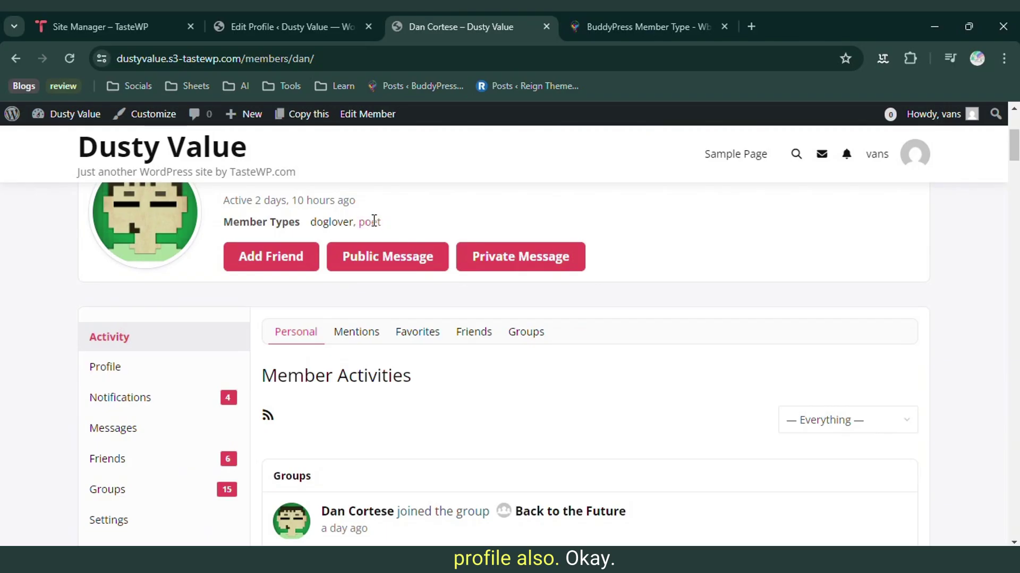
drag(380, 223, 310, 223)
click(454, 217)
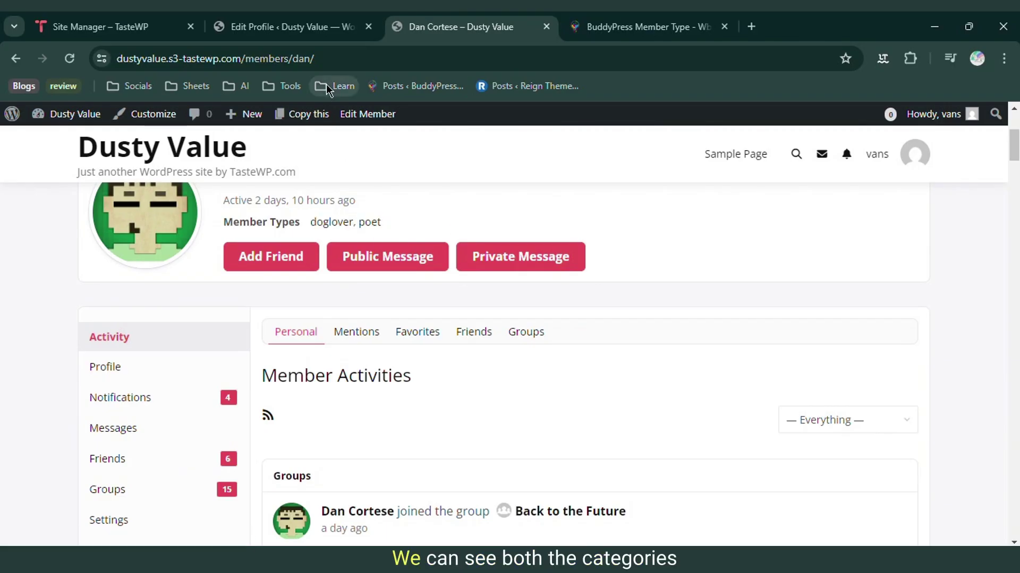
click(311, 24)
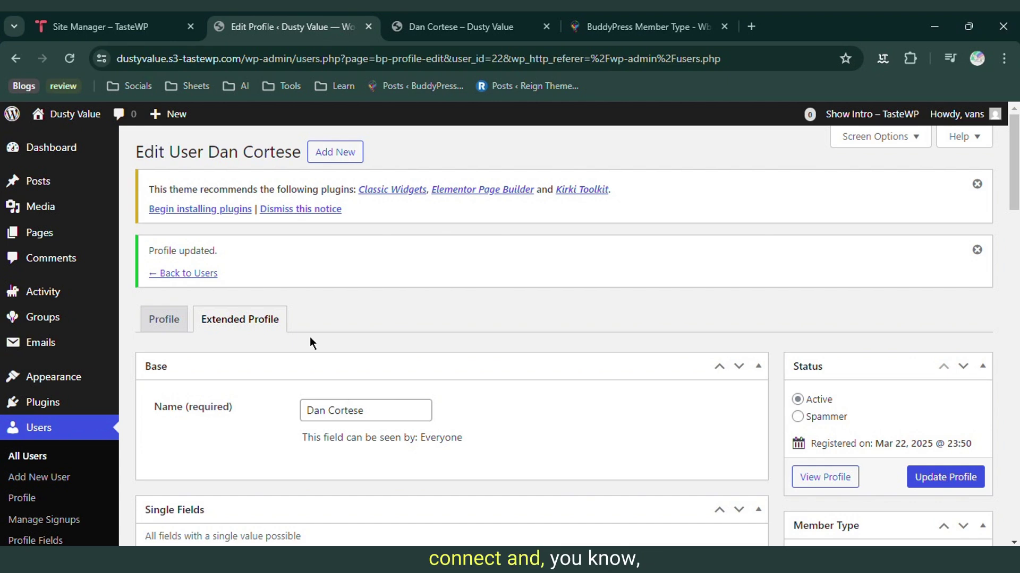
mouse_move(133, 15)
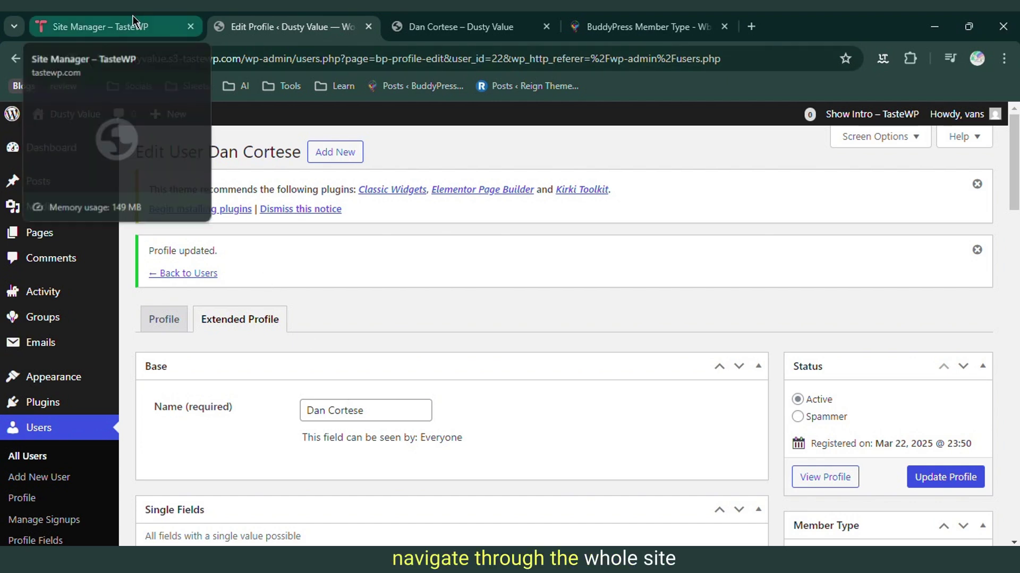